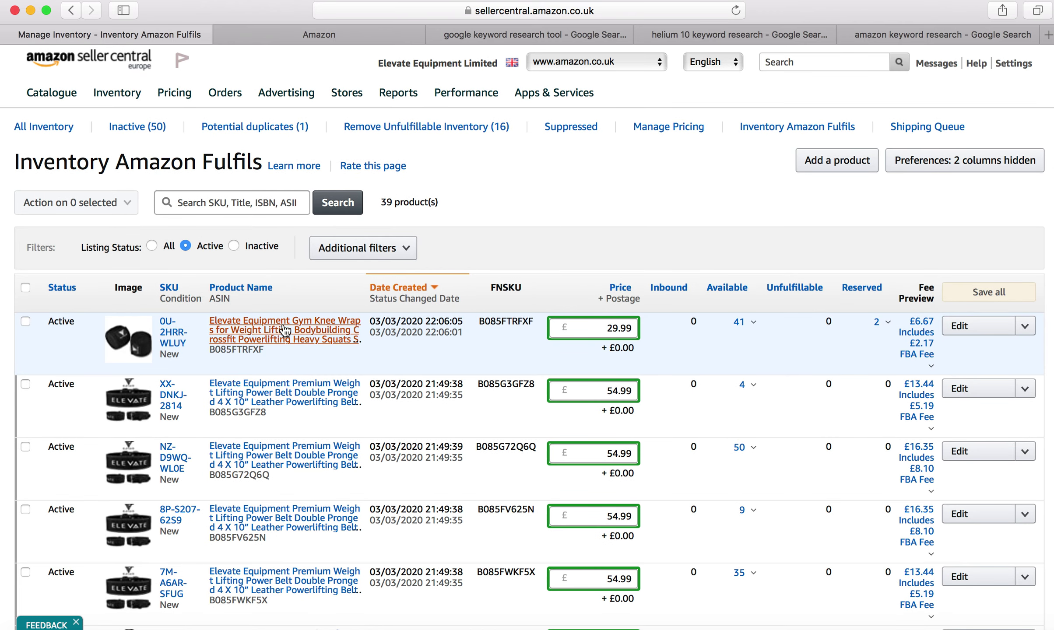
- Return to the Seller Central home dashboard and look over its account summary
{"action": "scroll", "coordinate": [589, 232], "scroll_direction": "down", "scroll_amount": 3}
{"action": "scroll", "coordinate": [586, 225], "scroll_direction": "up", "scroll_amount": 5}
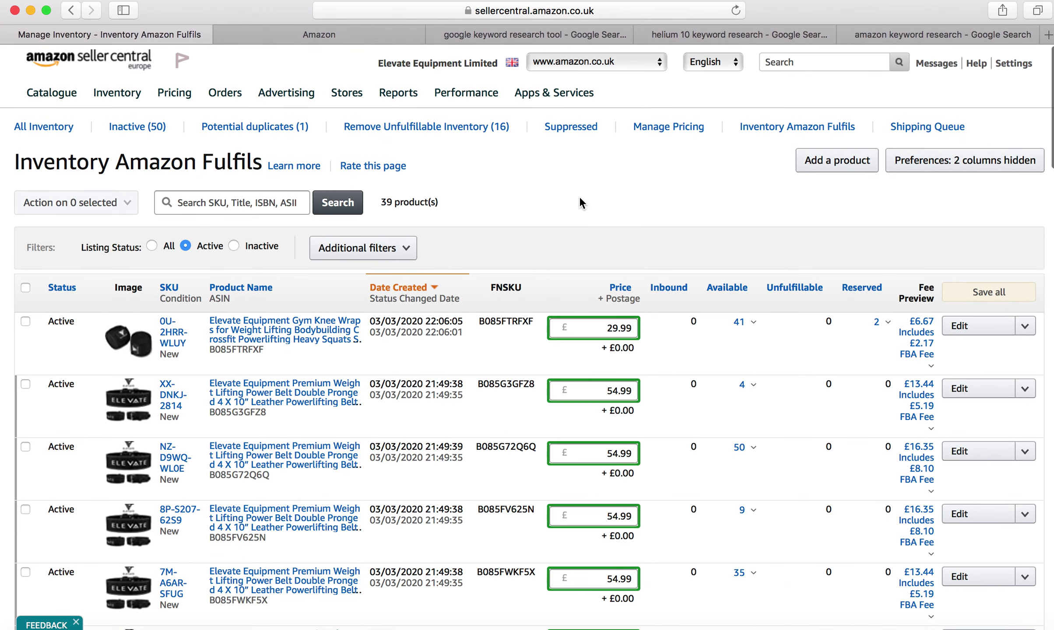
{"action": "left_click", "coordinate": [134, 61]}
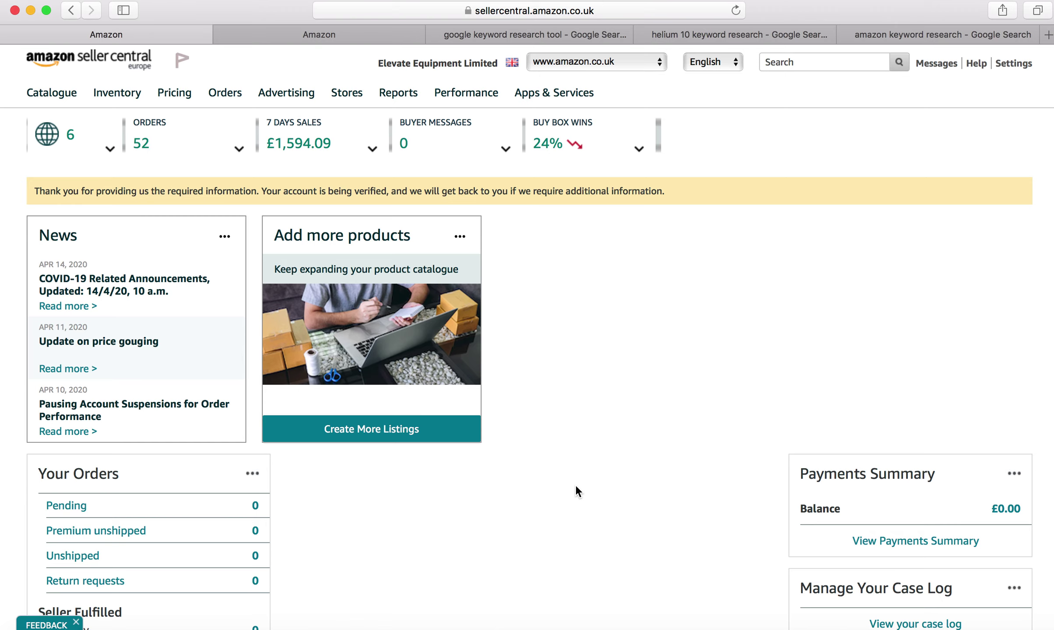
{"action": "scroll", "coordinate": [575, 487], "scroll_direction": "down", "scroll_amount": 1}
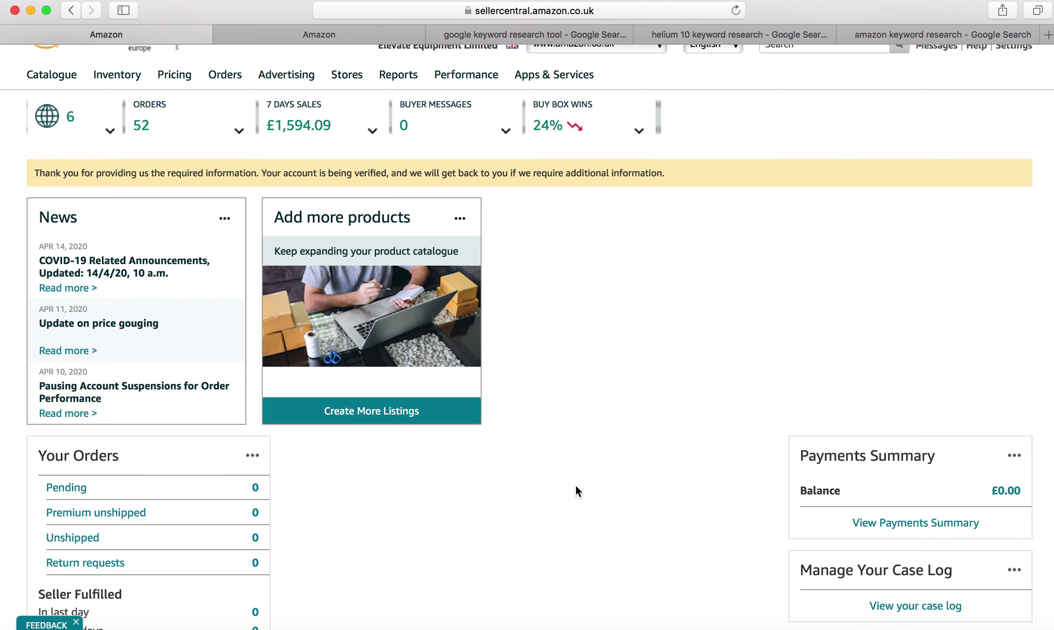
{"action": "scroll", "coordinate": [575, 486], "scroll_direction": "up", "scroll_amount": 1}
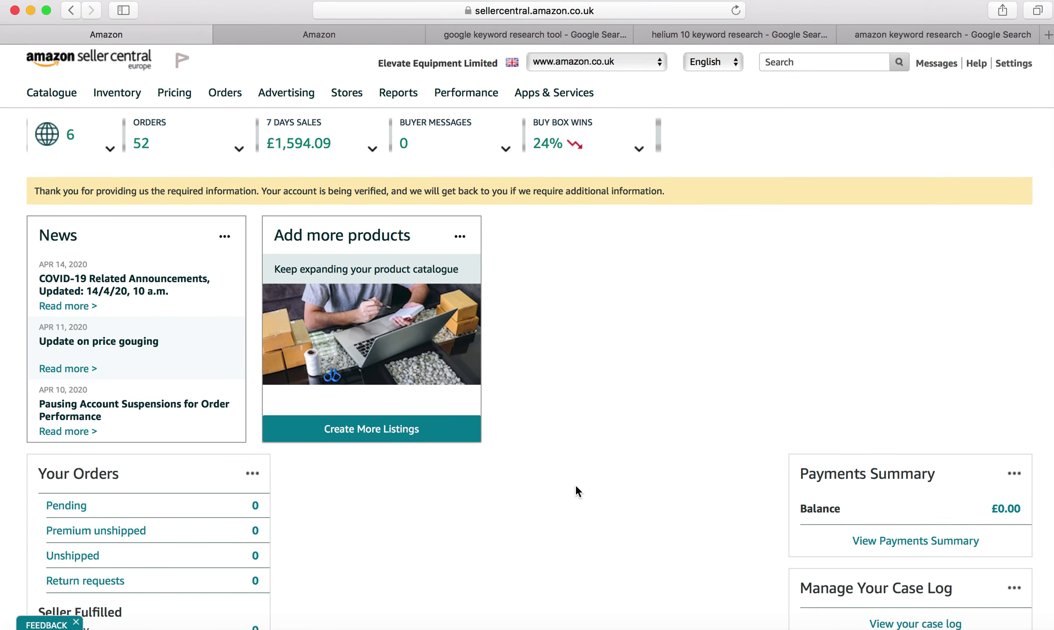
- From Manage Inventory, open the Gym Weight Lifting Belt Extra Wide 6" listing for editing and show its Keywords section
{"action": "mouse_move", "coordinate": [117, 92]}
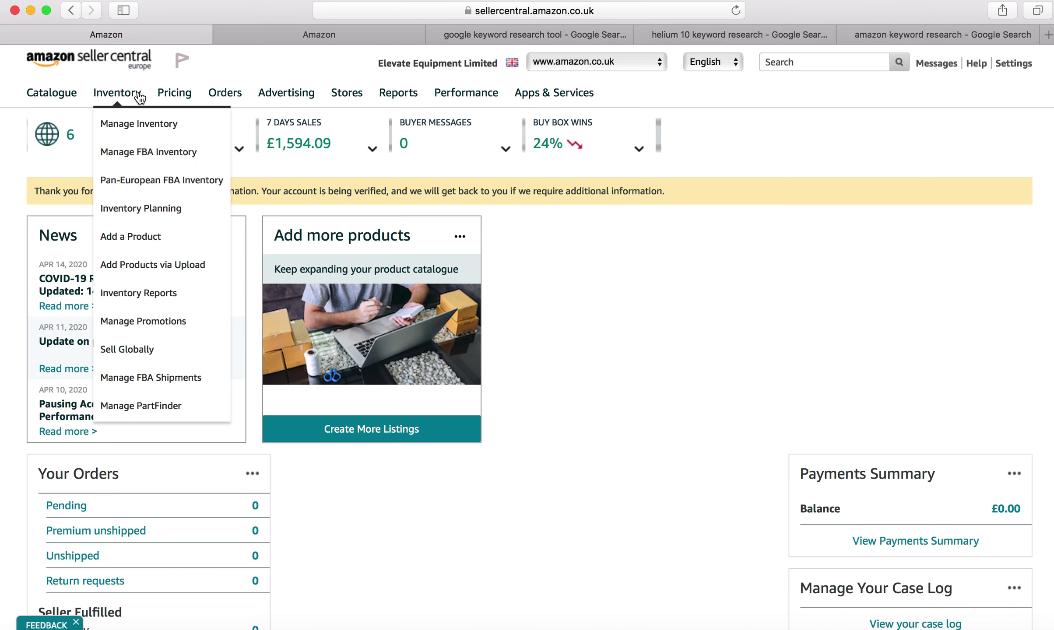
{"action": "left_click", "coordinate": [136, 128]}
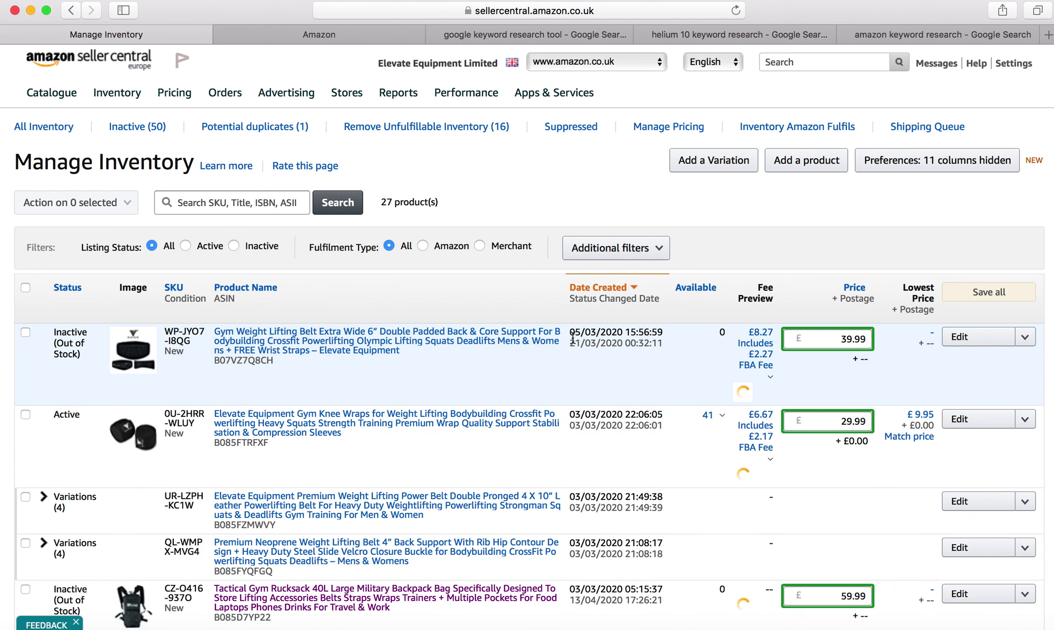
{"action": "left_click", "coordinate": [969, 338]}
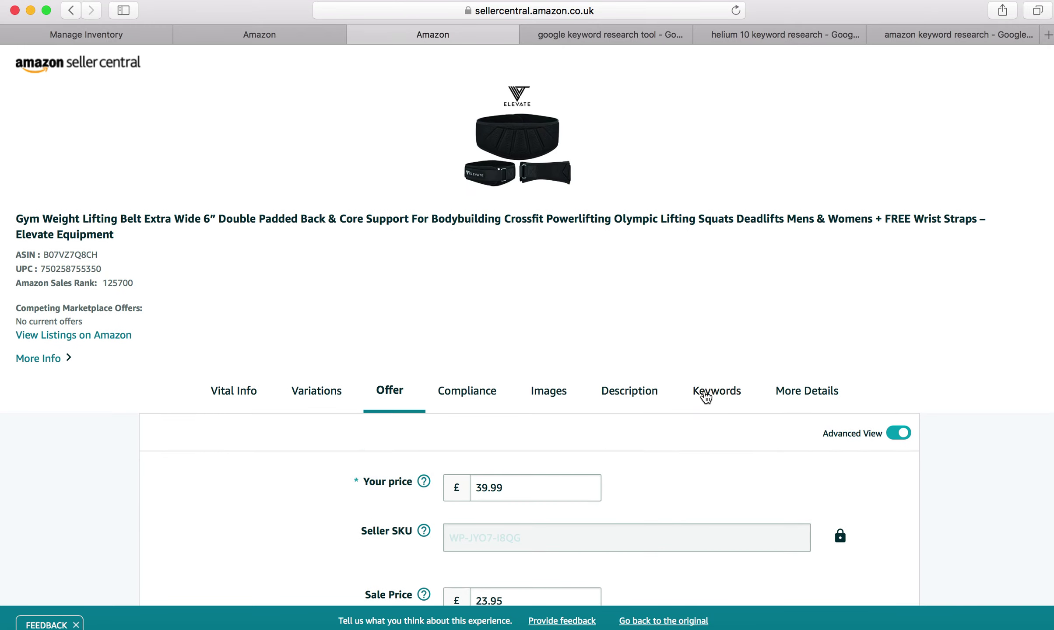
{"action": "left_click", "coordinate": [703, 391]}
- Review the belt listing's Search Terms, Platinum Keywords and Intended Use entries
{"action": "scroll", "coordinate": [617, 323], "scroll_direction": "down", "scroll_amount": 5}
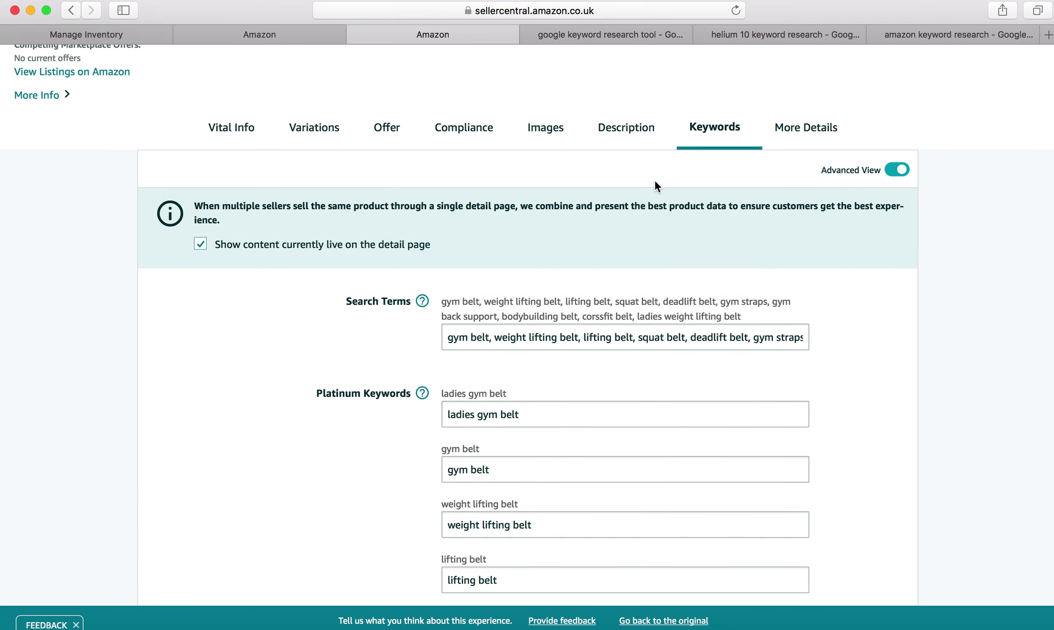
{"action": "scroll", "coordinate": [614, 345], "scroll_direction": "down", "scroll_amount": 4}
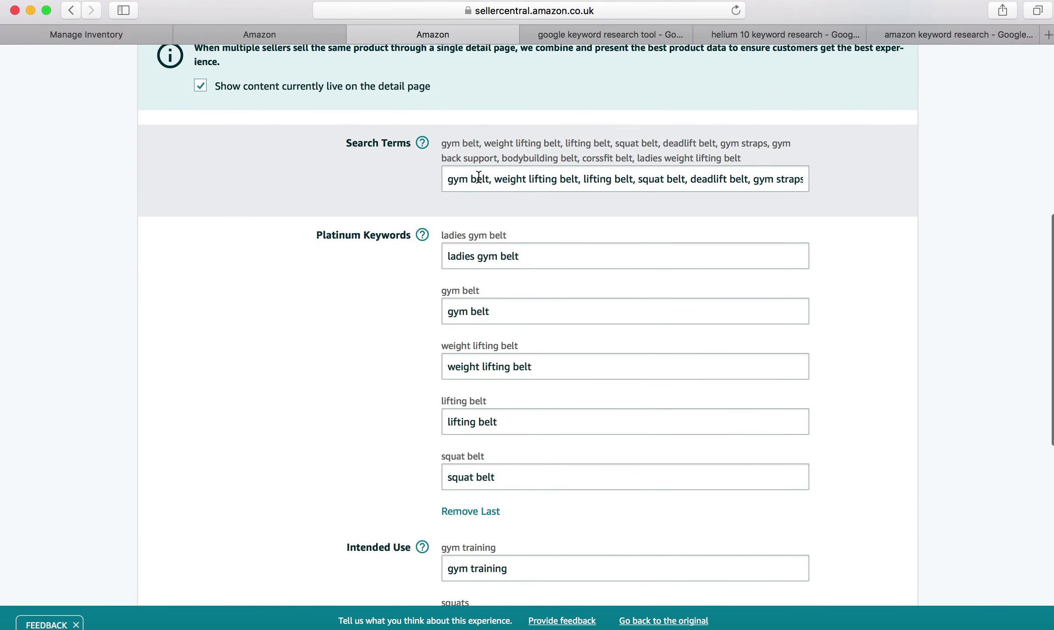
{"action": "scroll", "coordinate": [652, 289], "scroll_direction": "down", "scroll_amount": 2}
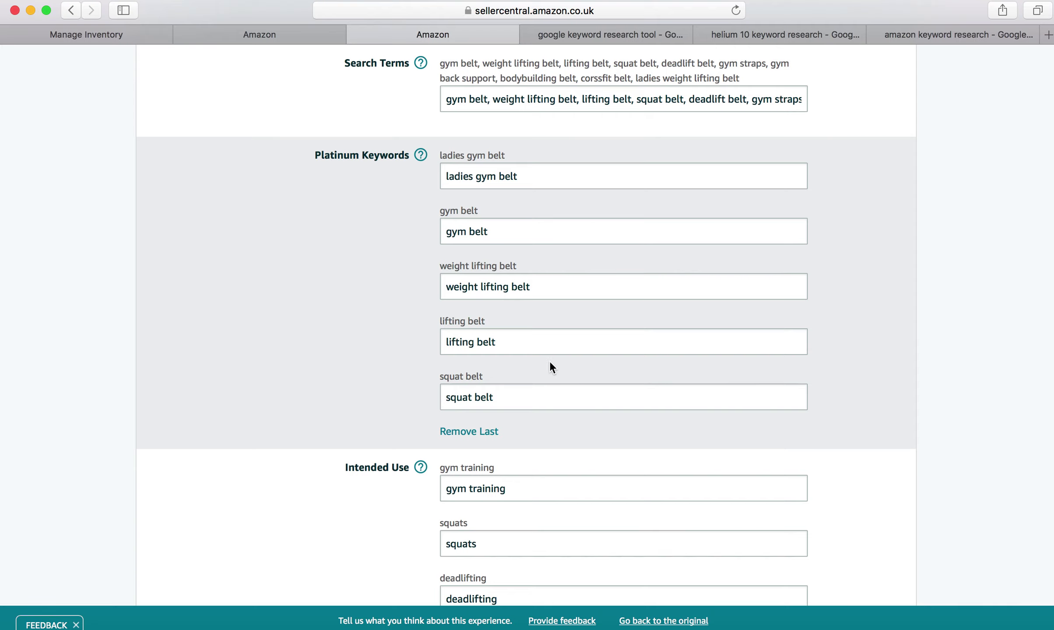
{"action": "scroll", "coordinate": [549, 360], "scroll_direction": "down", "scroll_amount": 6}
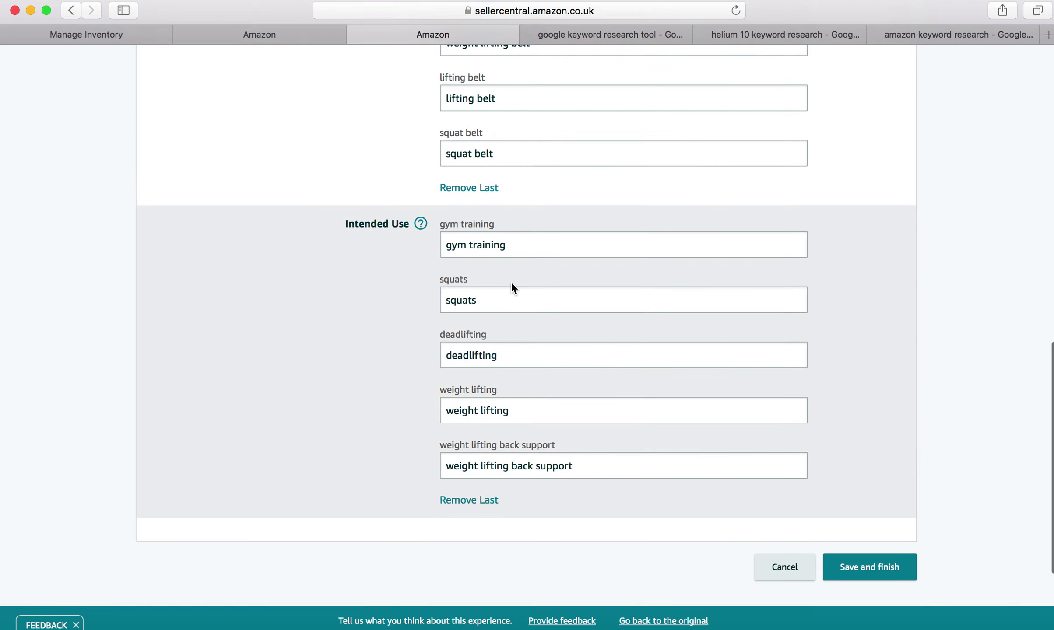
{"action": "scroll", "coordinate": [498, 446], "scroll_direction": "up", "scroll_amount": 6}
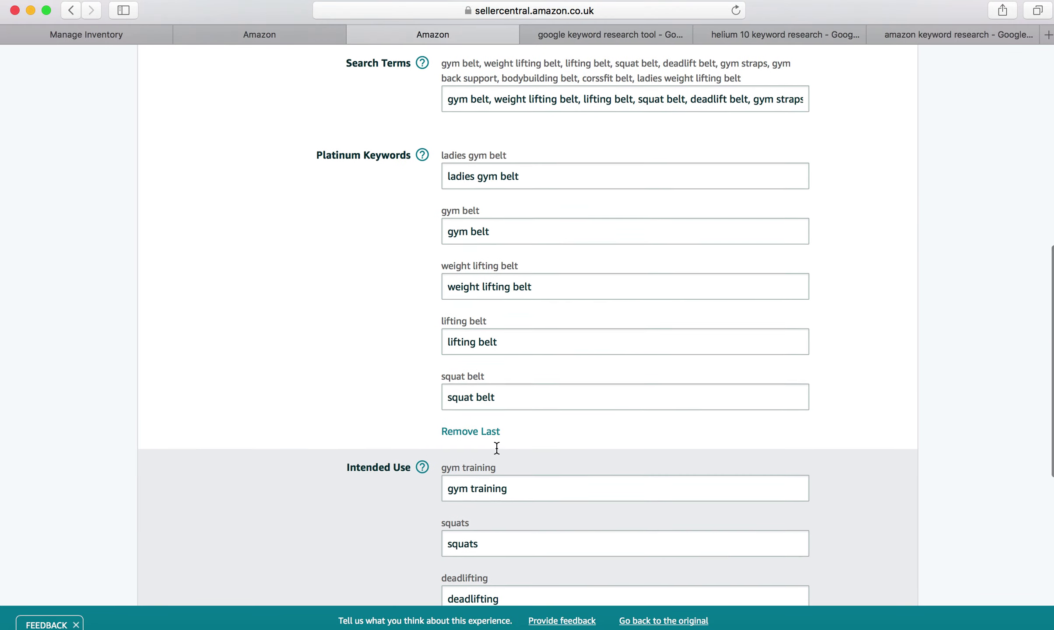
{"action": "scroll", "coordinate": [496, 447], "scroll_direction": "up", "scroll_amount": 12}
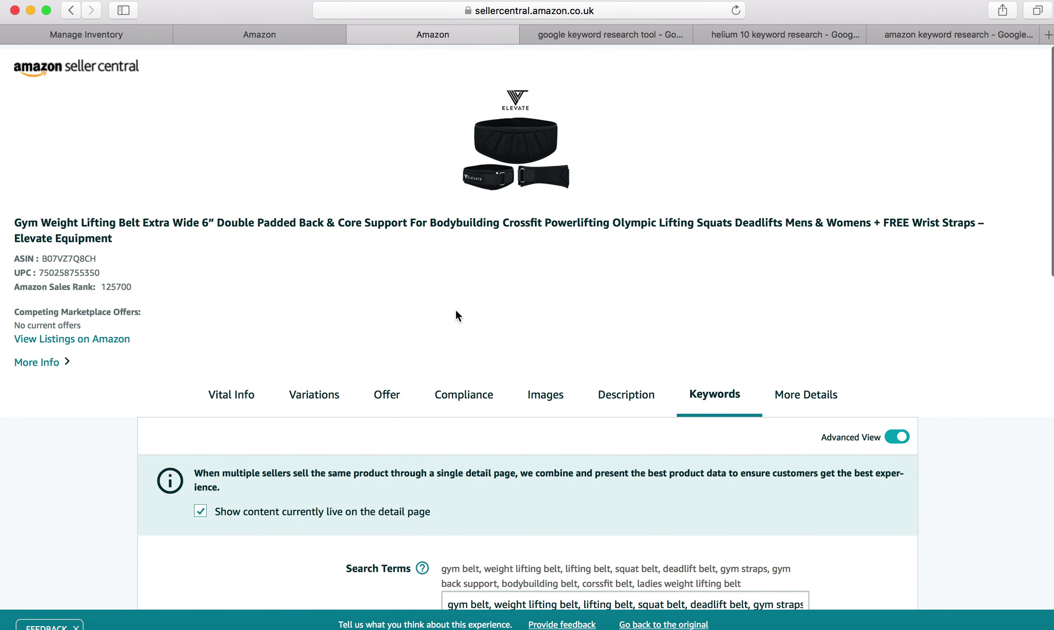
- Close the belt's listing editor, look at the "Keyword research" Word document, and return to the Manage Inventory list
{"action": "left_click", "coordinate": [355, 34]}
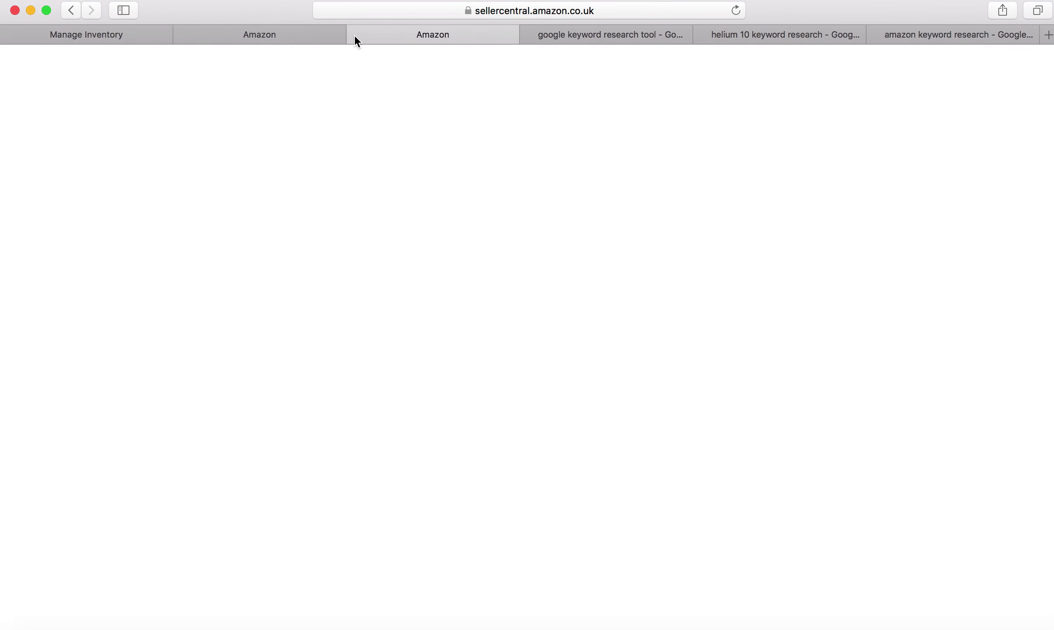
{"action": "left_click", "coordinate": [171, 35]}
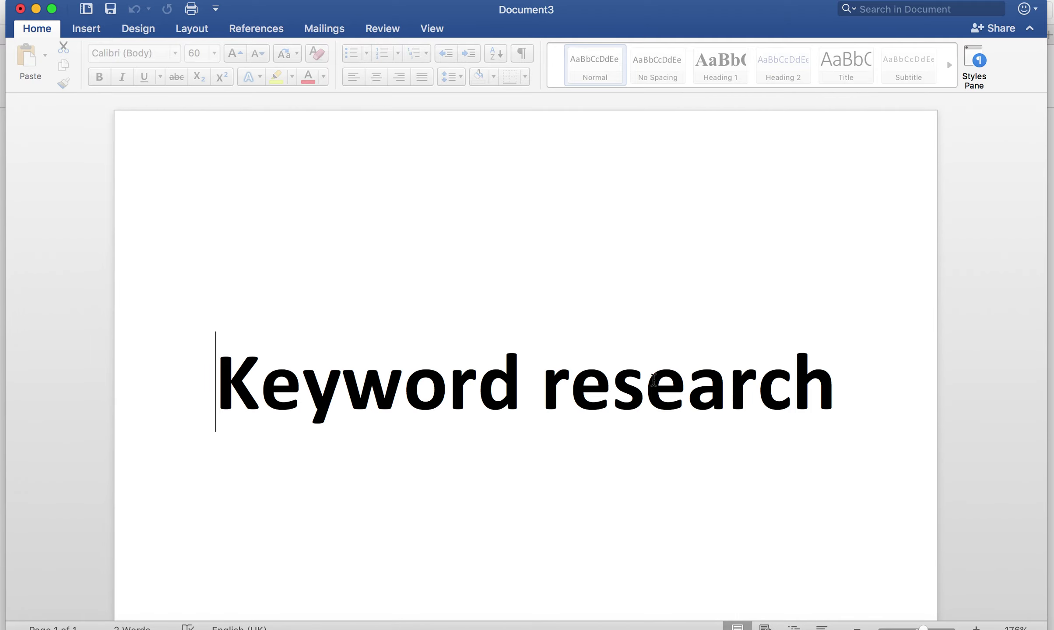
{"action": "left_click", "coordinate": [37, 13]}
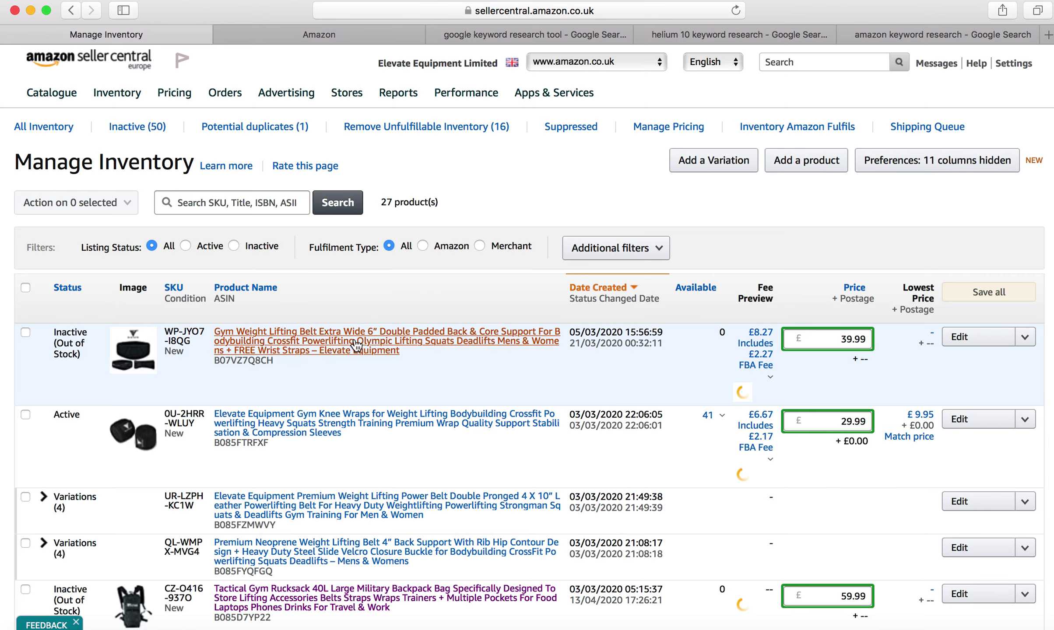
- Open the Gym Weight Lifting Belt's public product page and go from there to the Amazon Business home page
{"action": "left_click", "coordinate": [357, 345]}
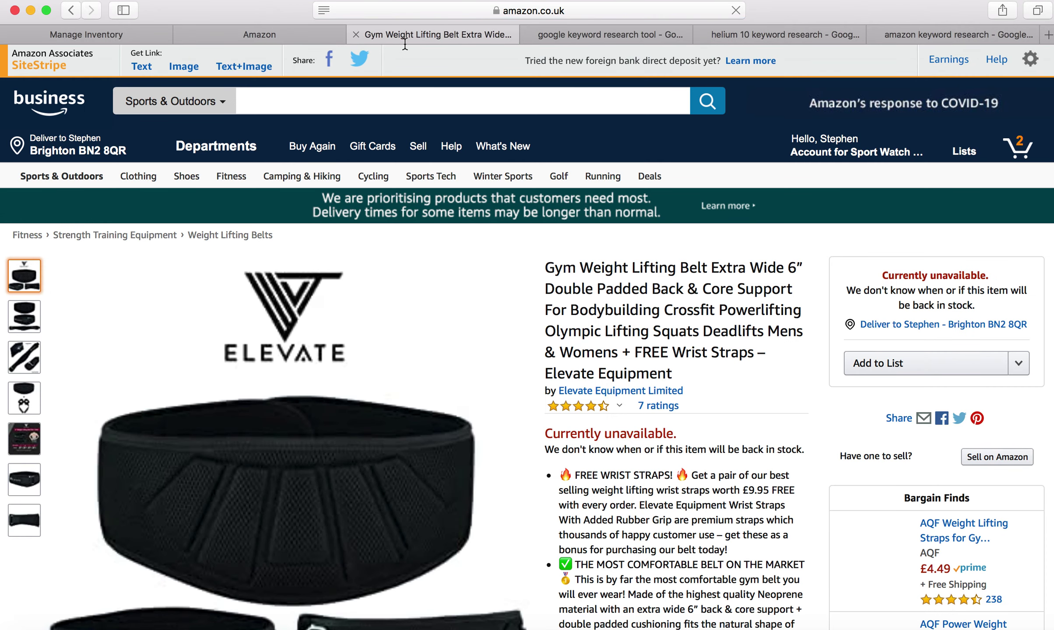
{"action": "left_click_drag", "start_coordinate": [404, 43], "coordinate": [281, 40]}
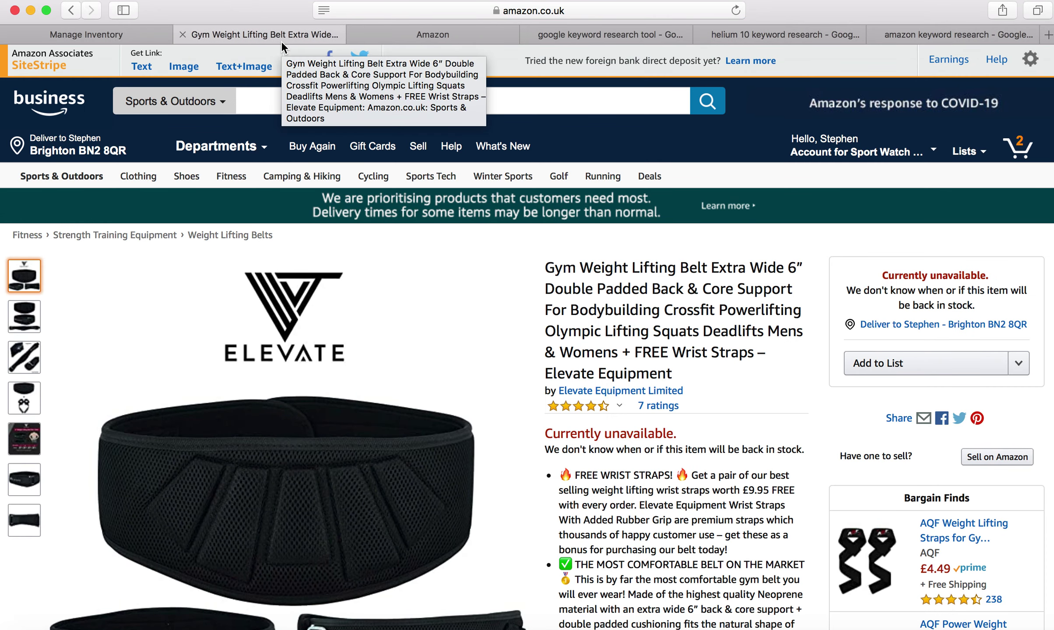
{"action": "left_click", "coordinate": [75, 110]}
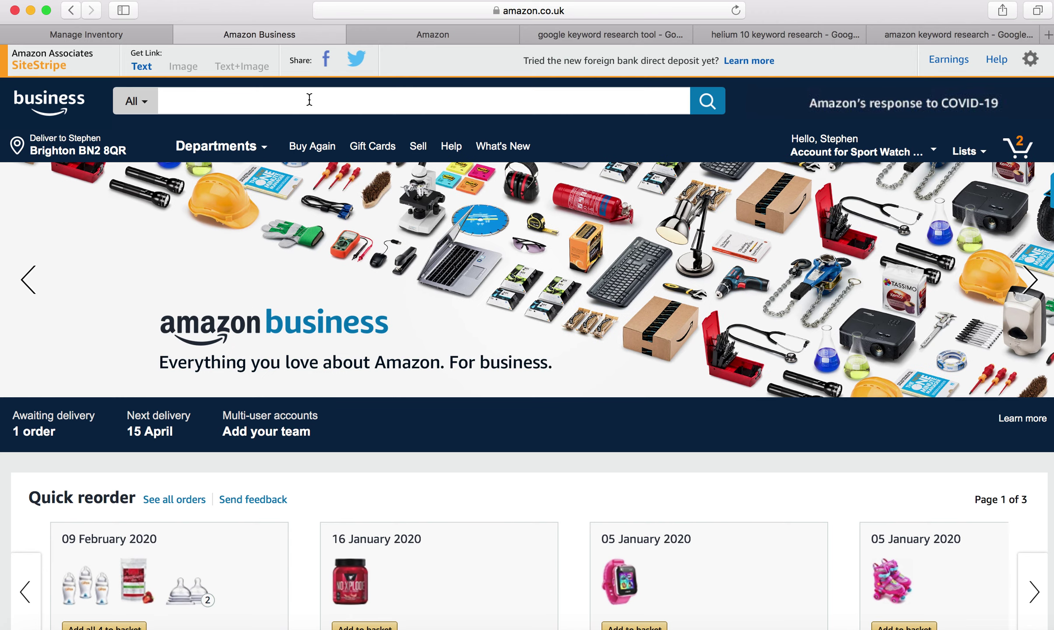
- Look up Amazon search suggestions for "weight lifting belts", and for the query shortened to "weight lifting bel"
{"action": "left_click", "coordinate": [309, 100]}
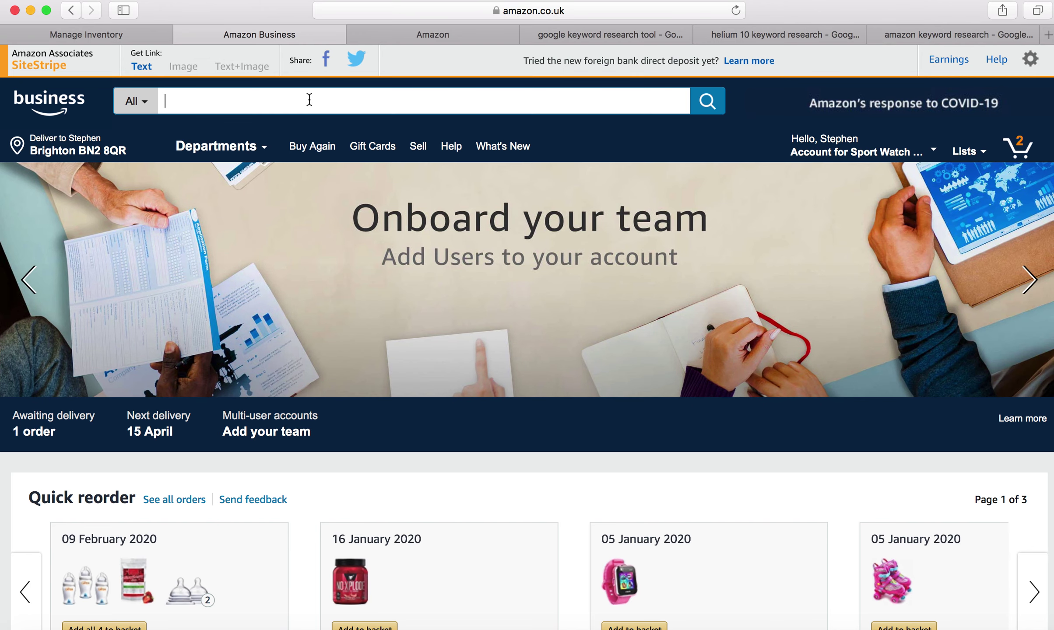
{"action": "type", "text": "weight"}
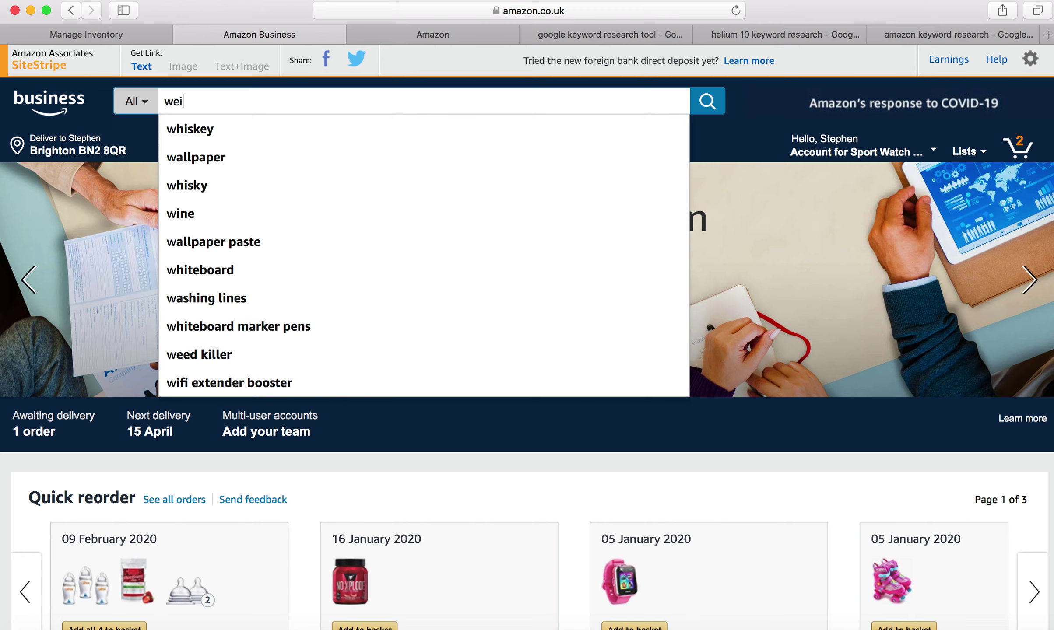
{"action": "type", "text": "ting"}
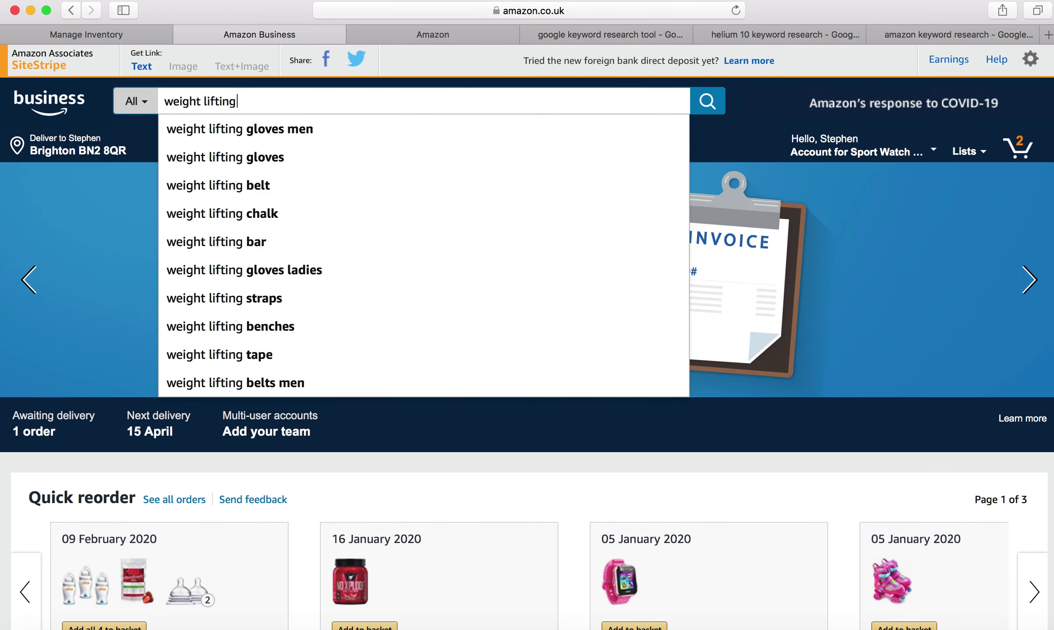
{"action": "type", "text": " b"}
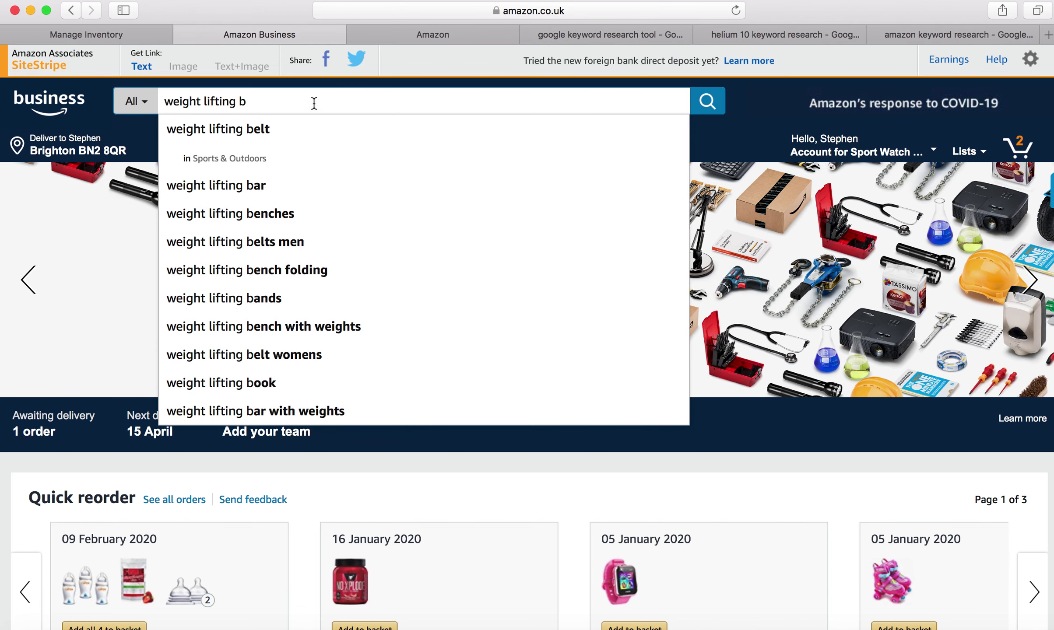
{"action": "type", "text": "elts"}
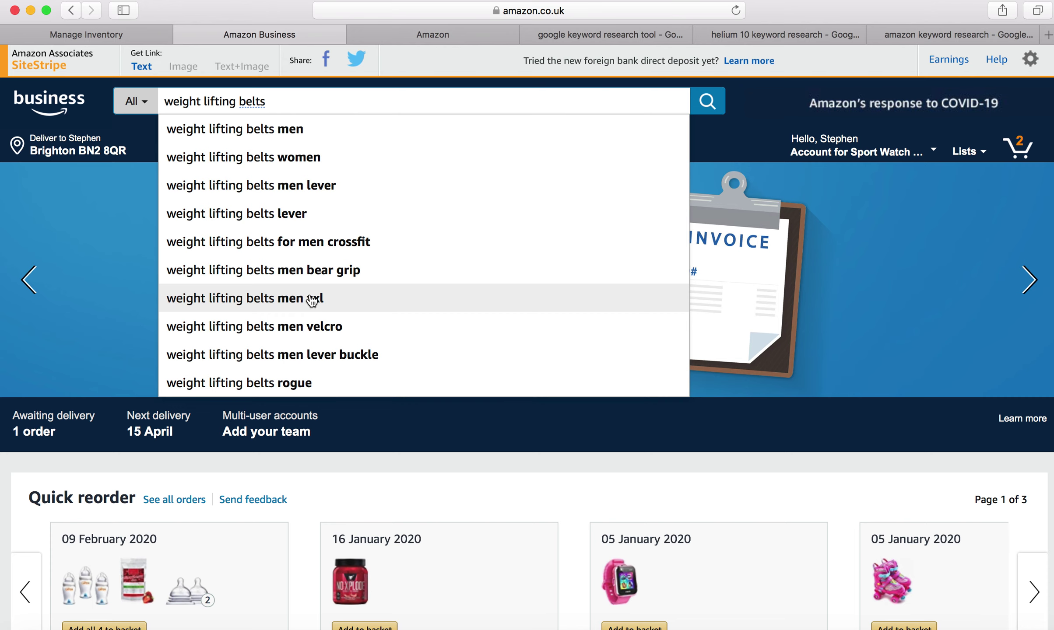
{"action": "key", "text": "BackSpace"}
{"action": "key", "text": "BackSpace"}
{"action": "key", "text": "BackSpace"}
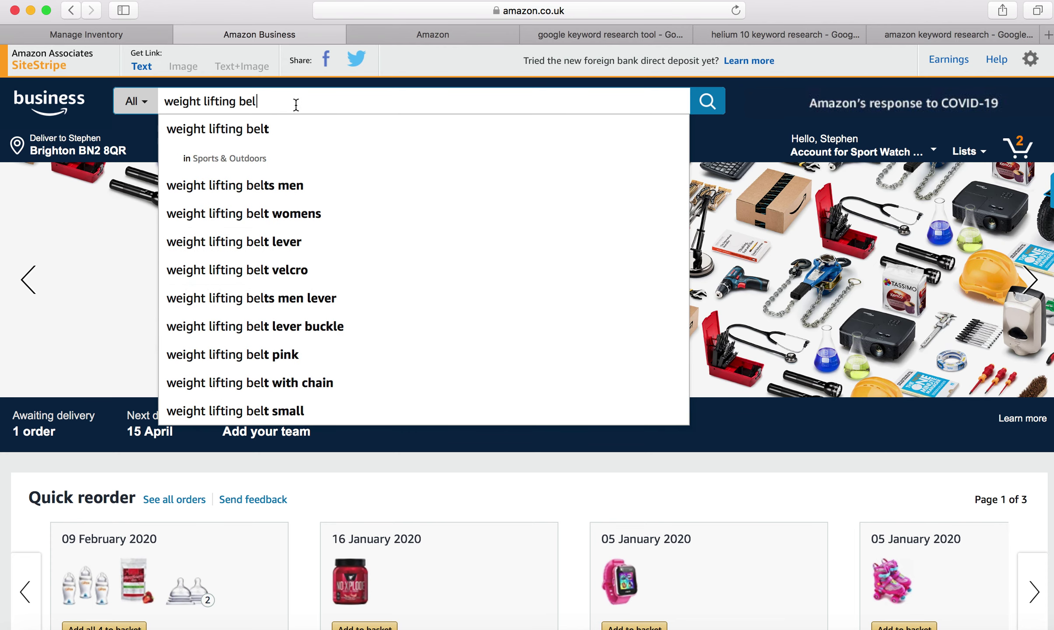
- Replace the search query with "gym belt" to look up its keyword suggestions
{"action": "left_click_drag", "start_coordinate": [294, 104], "coordinate": [216, 82]}
{"action": "type", "text": "gym "}
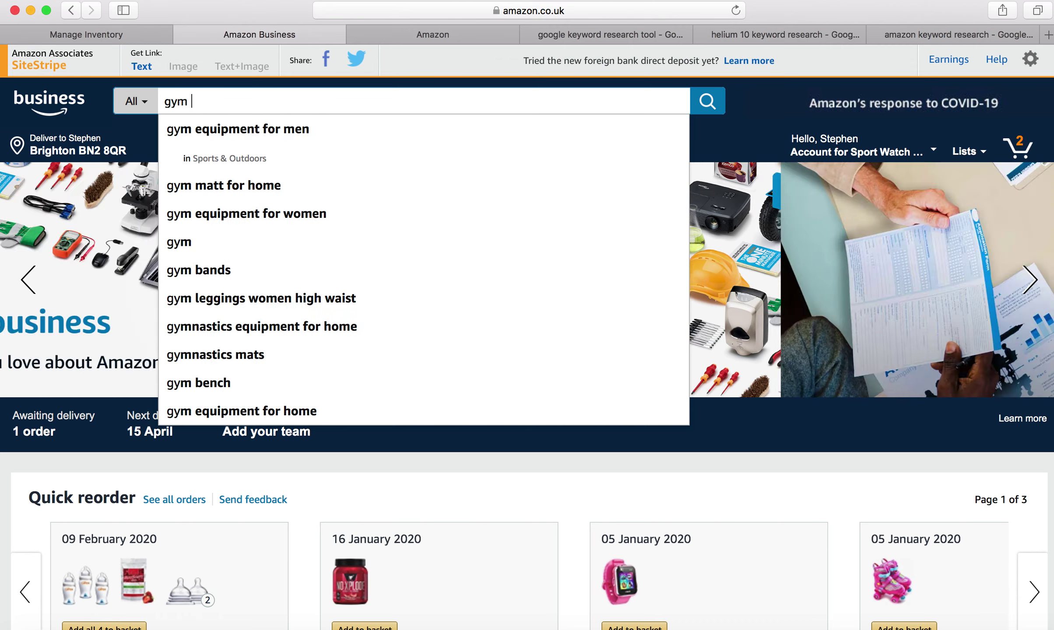
{"action": "type", "text": "belt"}
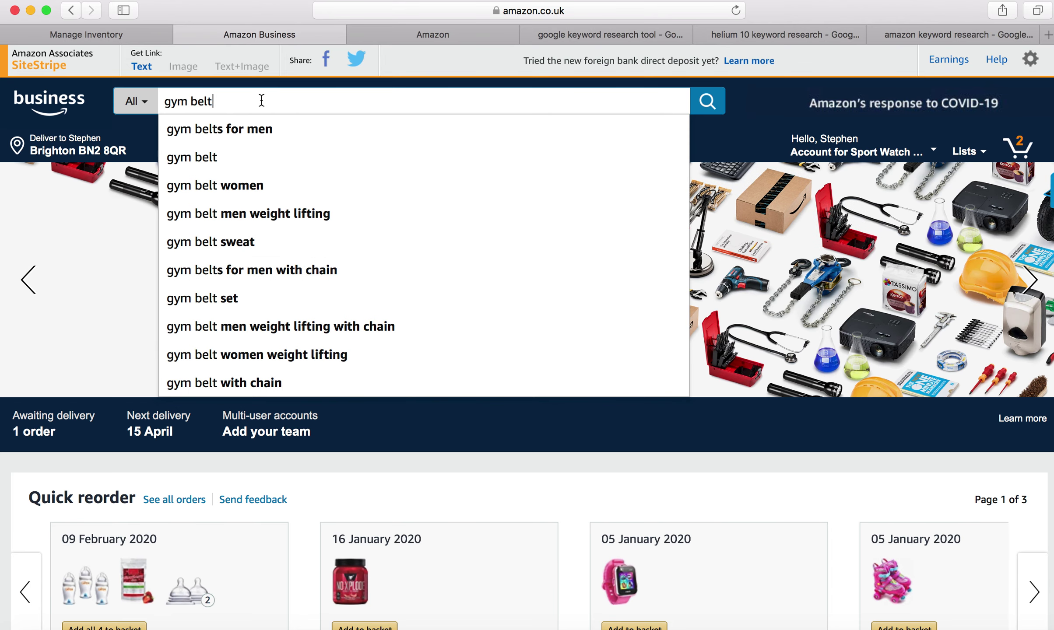
- Clear the query and look up search suggestions for "belts for gym"
{"action": "key", "text": "BackSpace"}
{"action": "key", "text": "BackSpace"}
{"action": "key", "text": "BackSpace"}
{"action": "key", "text": "BackSpace"}
{"action": "key", "text": "BackSpace"}
{"action": "key", "text": "BackSpace"}
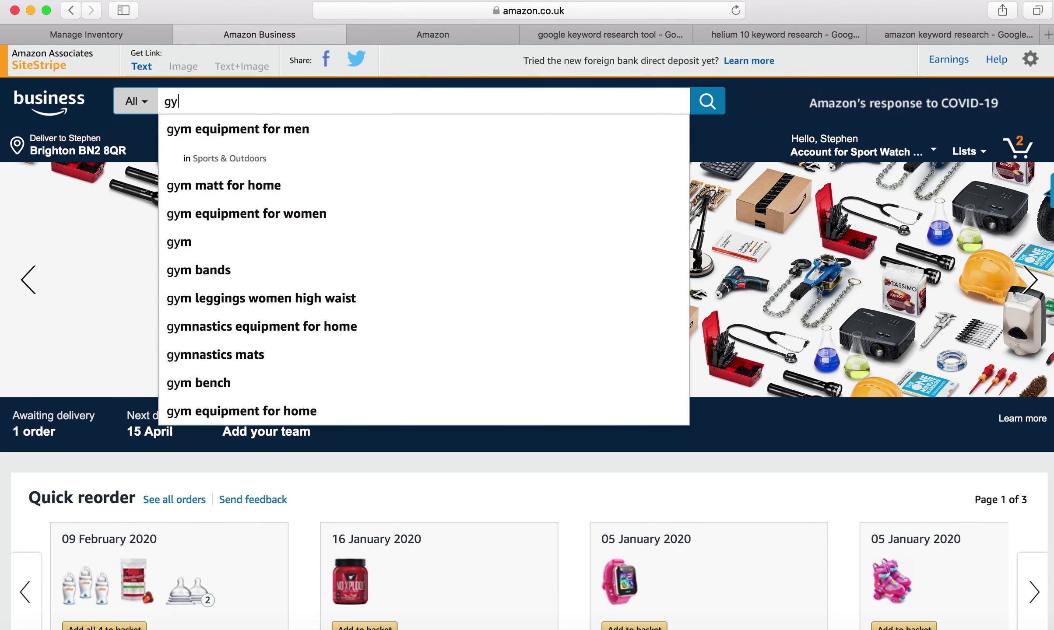
{"action": "key", "text": "BackSpace"}
{"action": "key", "text": "BackSpace"}
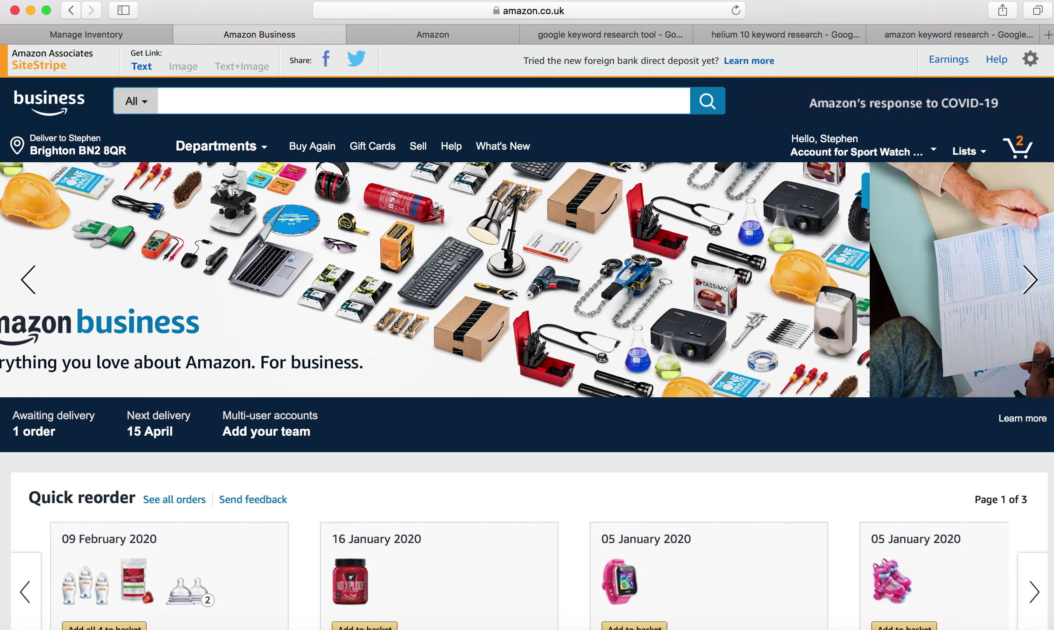
{"action": "type", "text": "belts fo"}
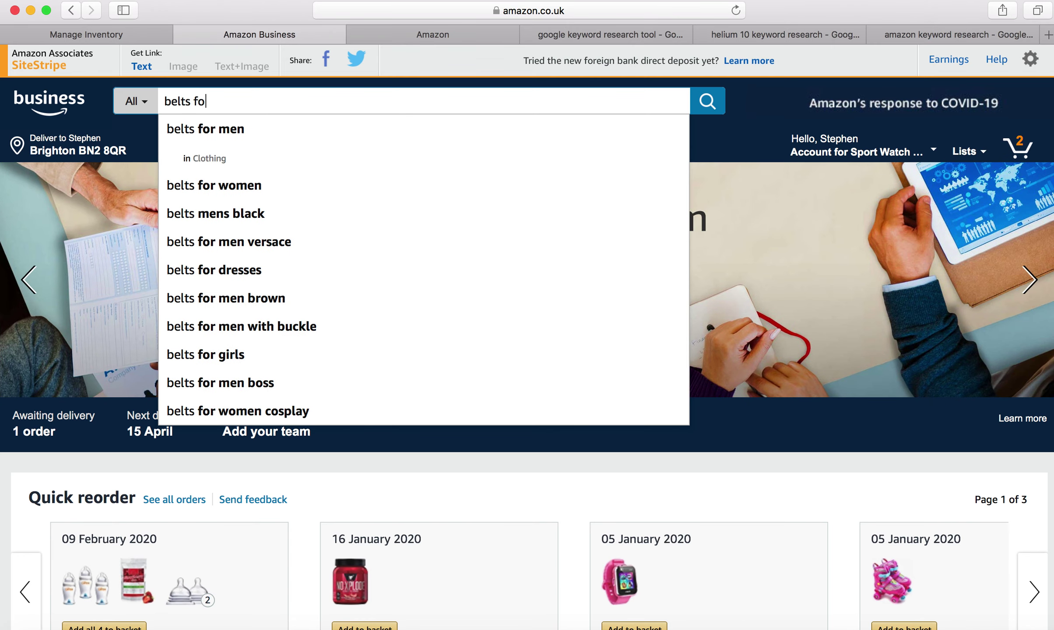
{"action": "type", "text": "r gym"}
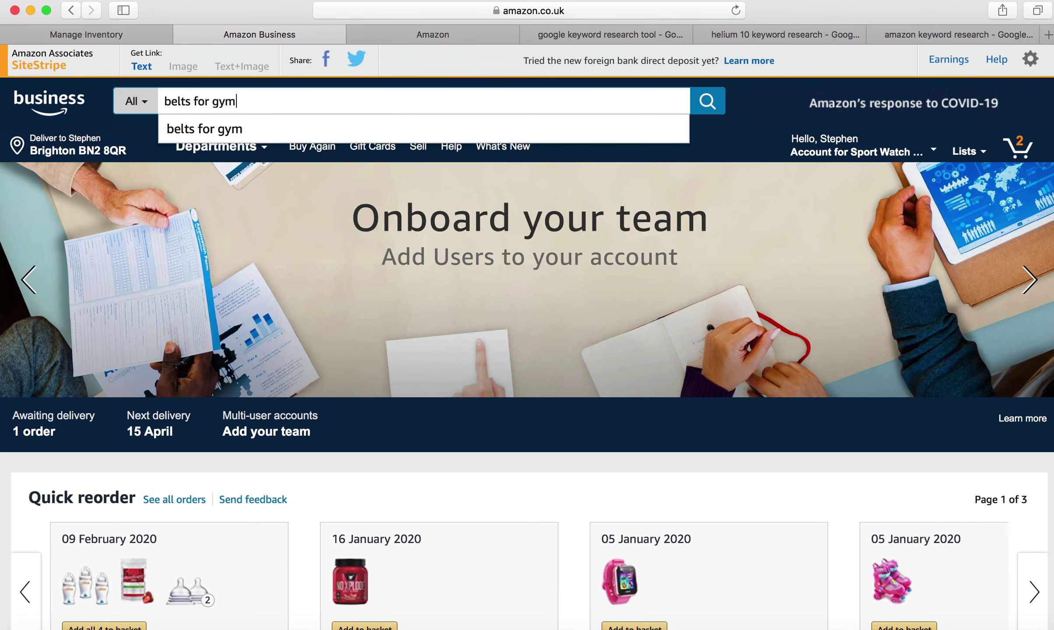
- Replace the search query with "mens gym belt" to look up its keyword suggestions
{"action": "key", "text": "BackSpace"}
{"action": "key", "text": "BackSpace"}
{"action": "key", "text": "BackSpace"}
{"action": "key", "text": "BackSpace"}
{"action": "key", "text": "BackSpace"}
{"action": "key", "text": "BackSpace"}
{"action": "key", "text": "BackSpace"}
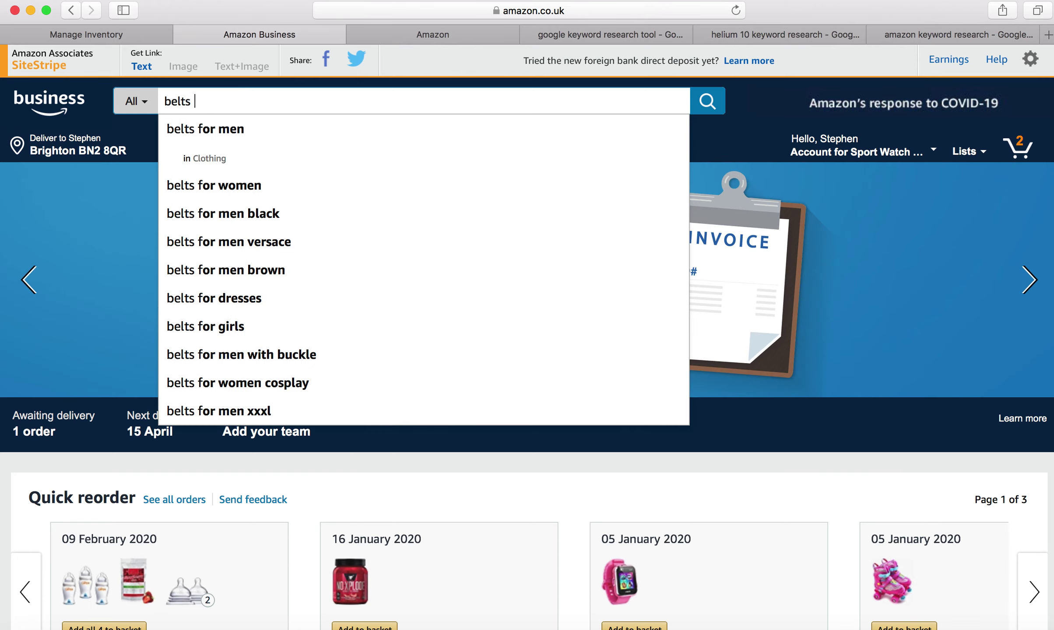
{"action": "key", "text": "BackSpace"}
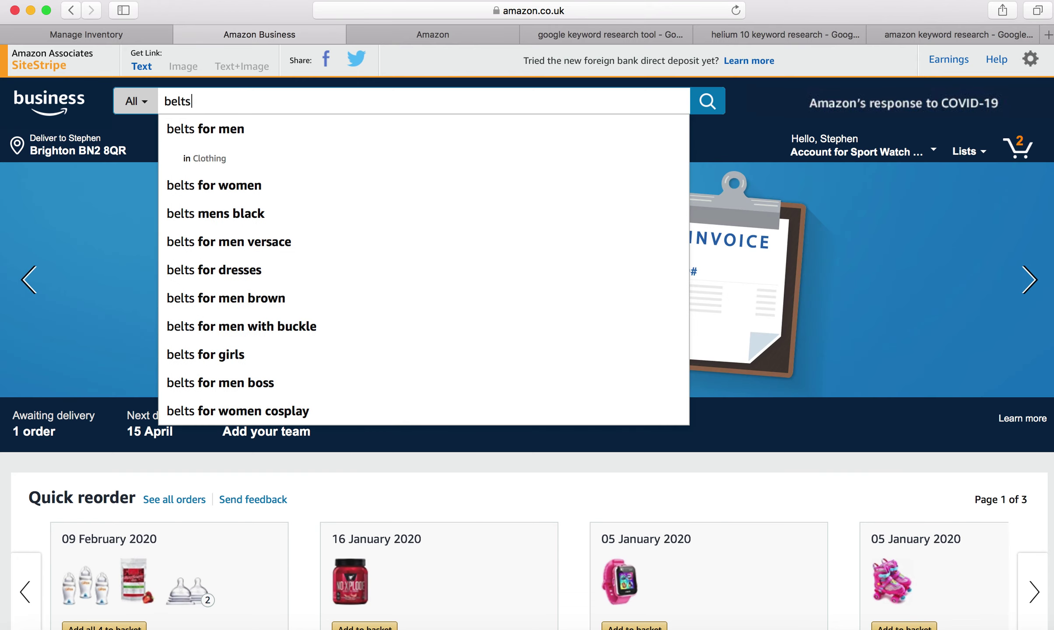
{"action": "key", "text": "BackSpace"}
{"action": "key", "text": "BackSpace"}
{"action": "key", "text": "BackSpace"}
{"action": "key", "text": "BackSpace"}
{"action": "key", "text": "BackSpace"}
{"action": "type", "text": "mens gy"}
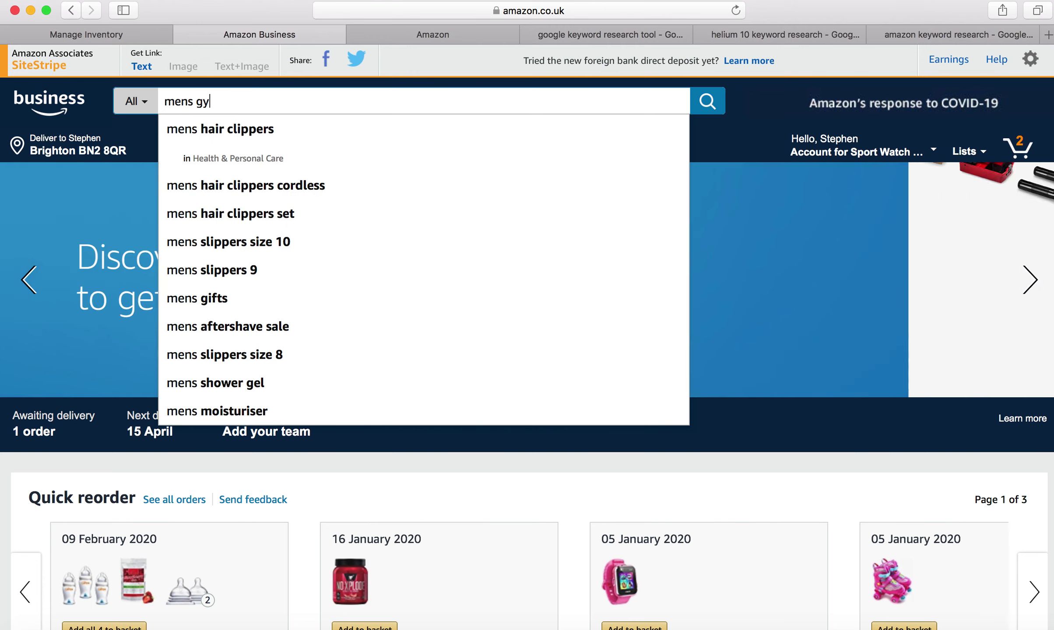
{"action": "type", "text": "m"}
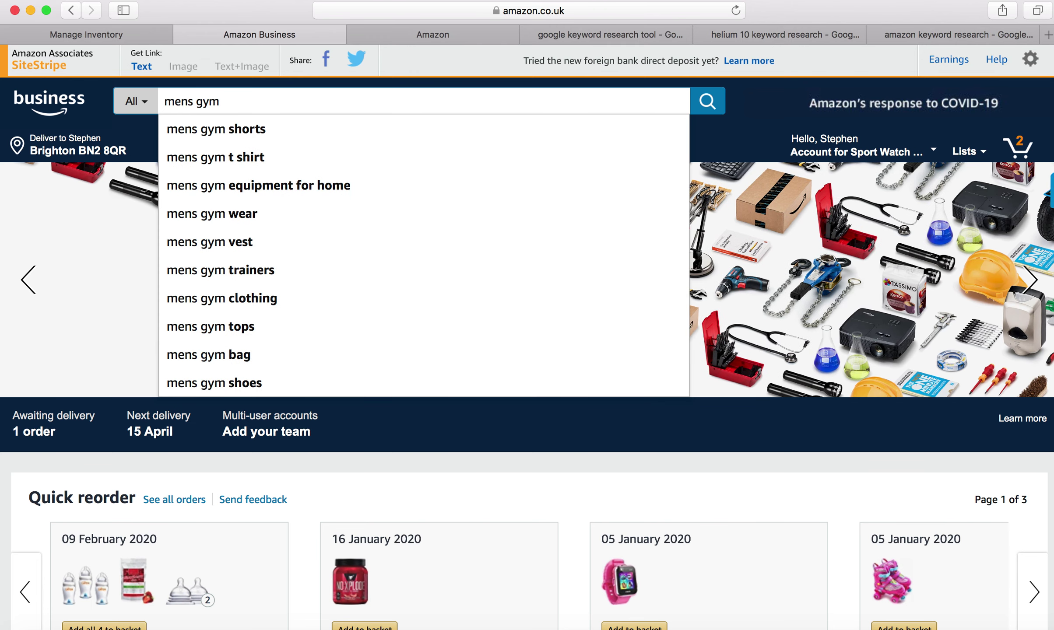
{"action": "type", "text": " be"}
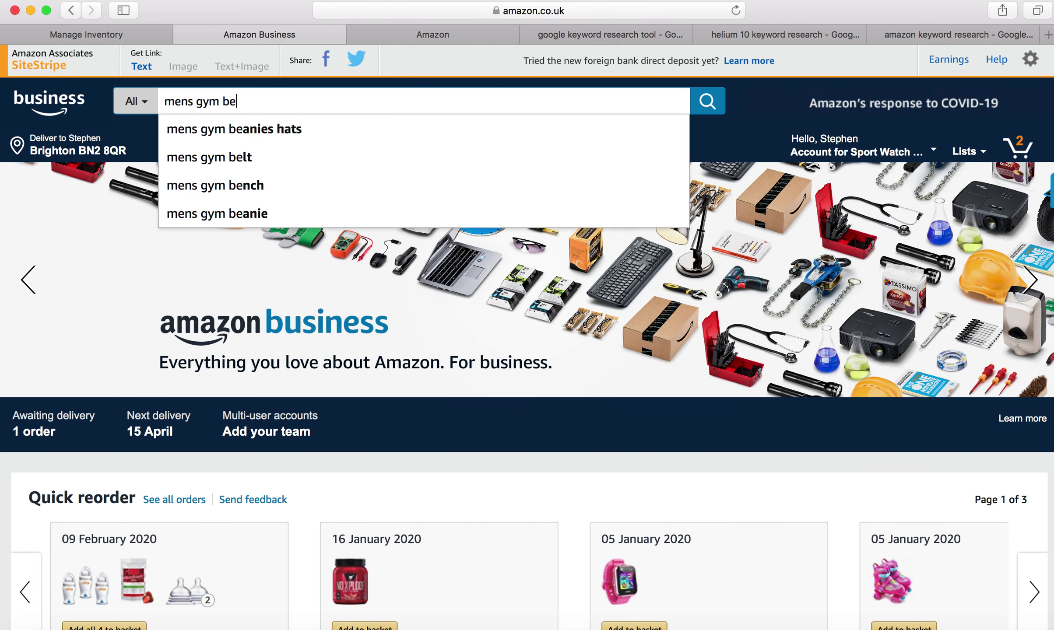
{"action": "type", "text": "lt"}
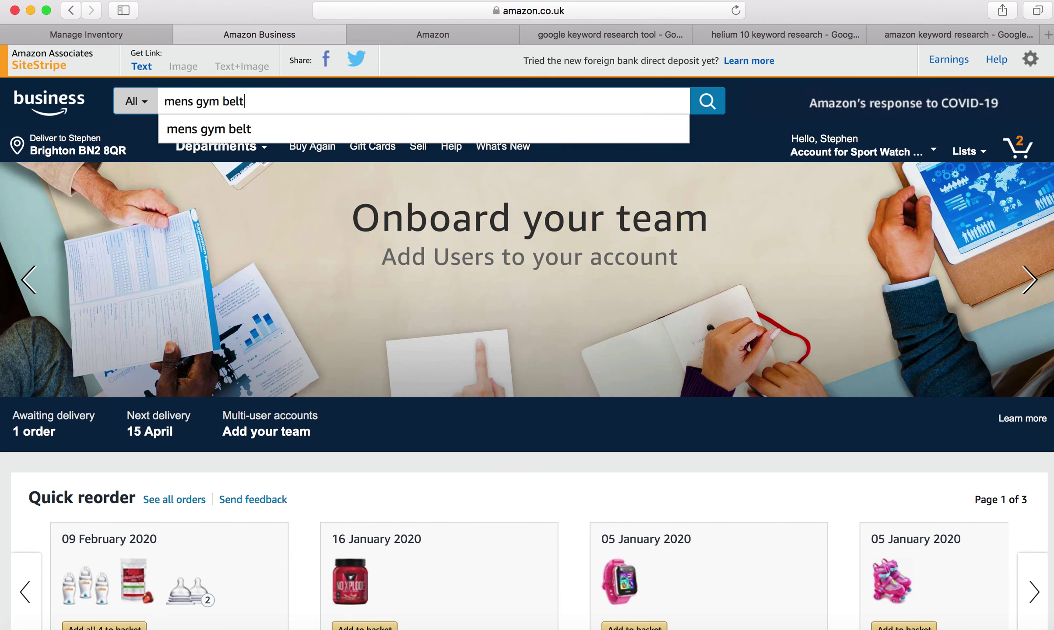
- Clear the query and look up Amazon search suggestions for "weight belt"
{"action": "key", "text": "BackSpace"}
{"action": "key", "text": "BackSpace"}
{"action": "key", "text": "BackSpace"}
{"action": "key", "text": "BackSpace"}
{"action": "key", "text": "BackSpace"}
{"action": "key", "text": "BackSpace"}
{"action": "key", "text": "BackSpace"}
{"action": "key", "text": "BackSpace"}
{"action": "key", "text": "BackSpace"}
{"action": "key", "text": "BackSpace"}
{"action": "key", "text": "BackSpace"}
{"action": "key", "text": "BackSpace"}
{"action": "key", "text": "BackSpace"}
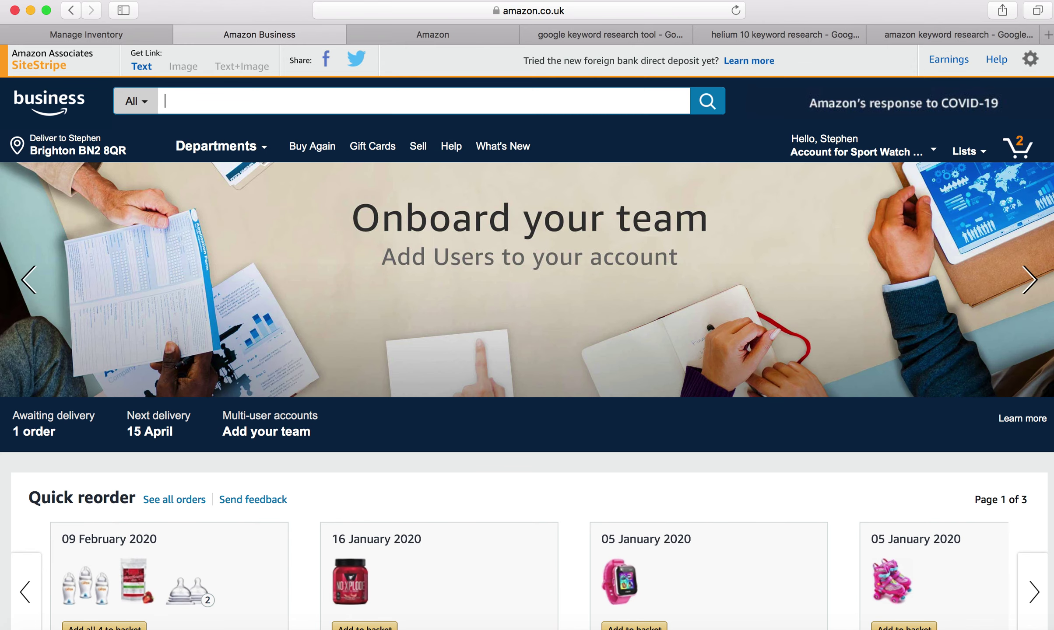
{"action": "type", "text": "weight"}
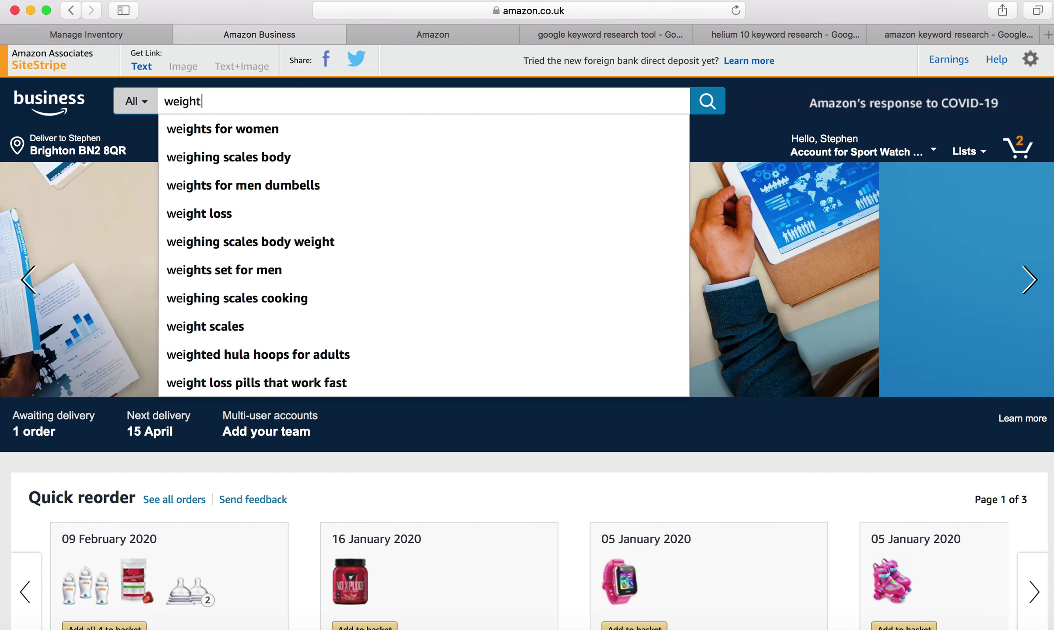
{"action": "type", "text": " l"}
{"action": "key", "text": "BackSpace"}
{"action": "type", "text": "belt"}
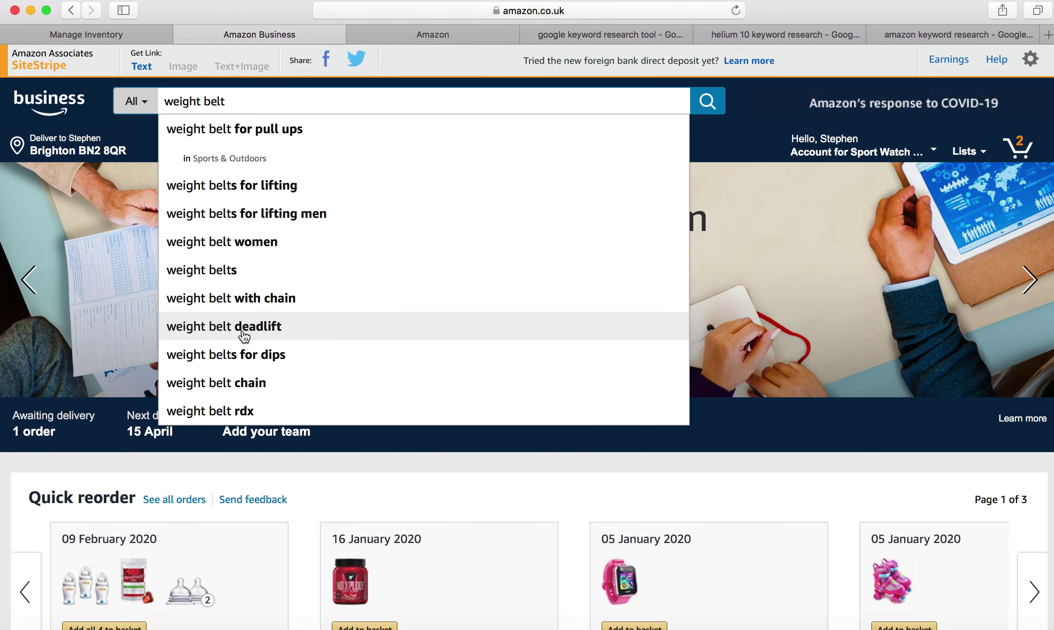
- Switch to the Neoprene belt exact match campaign in Seller Central and open its ad group exact match ad 1
{"action": "left_click", "coordinate": [443, 35]}
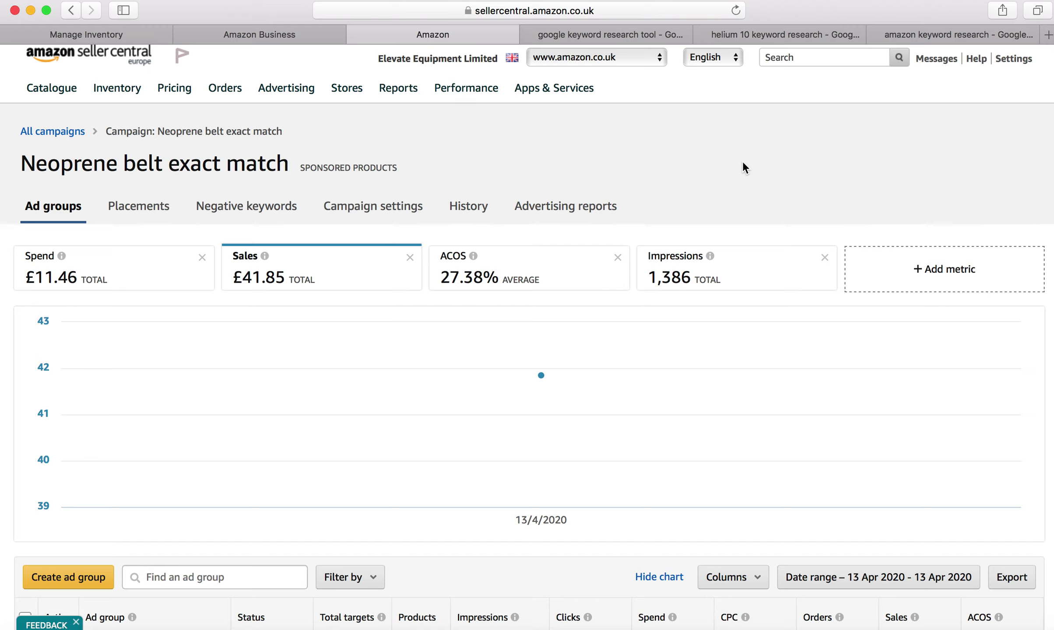
{"action": "mouse_move", "coordinate": [285, 95]}
{"action": "scroll", "coordinate": [189, 185], "scroll_direction": "down", "scroll_amount": 2}
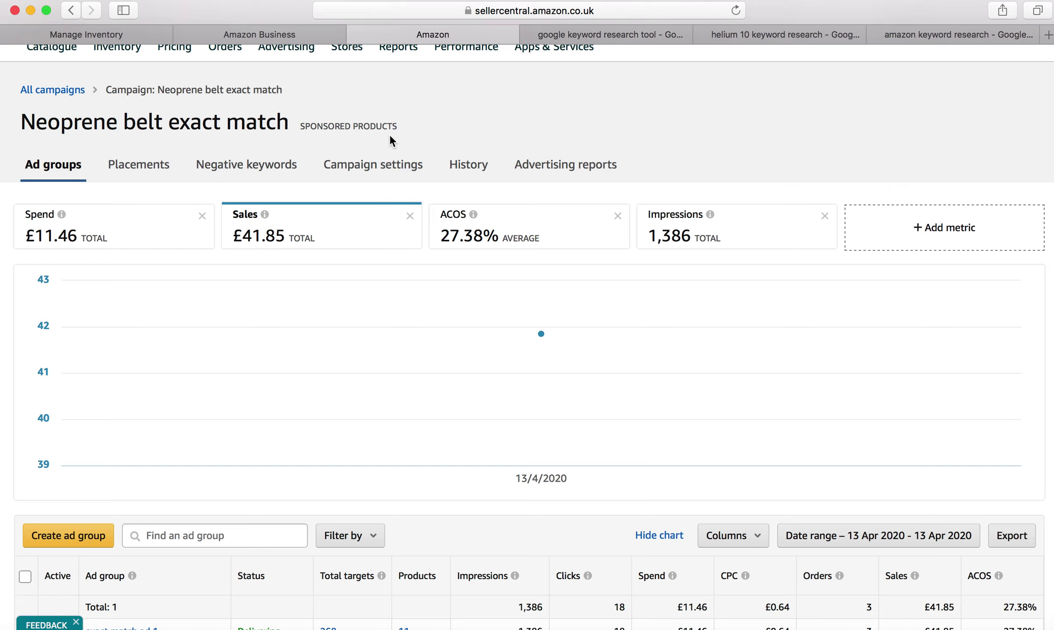
{"action": "scroll", "coordinate": [389, 135], "scroll_direction": "up", "scroll_amount": 1}
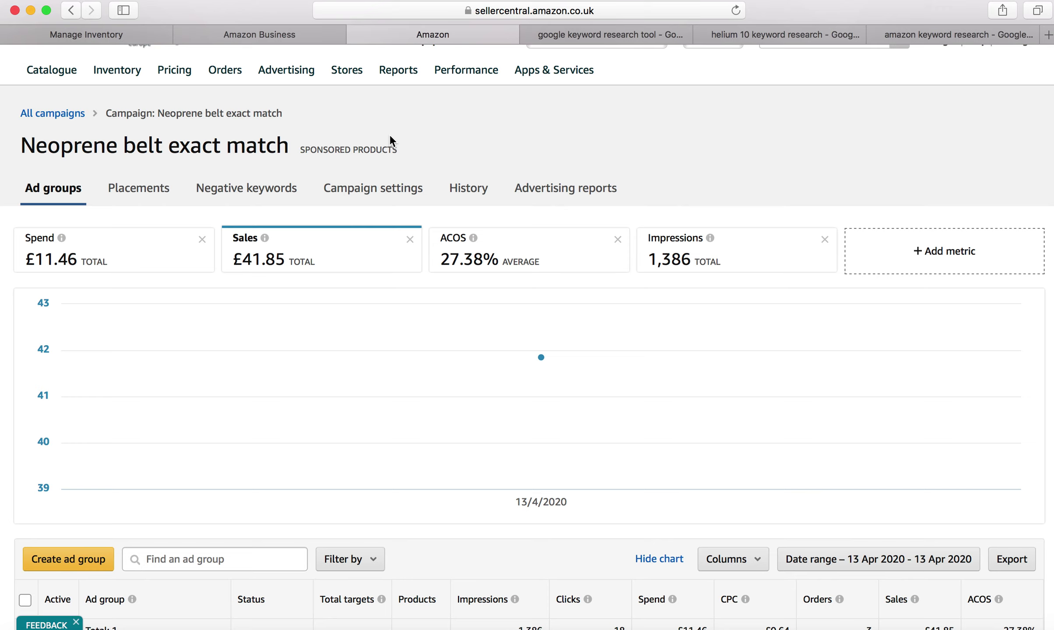
{"action": "scroll", "coordinate": [388, 132], "scroll_direction": "down", "scroll_amount": 5}
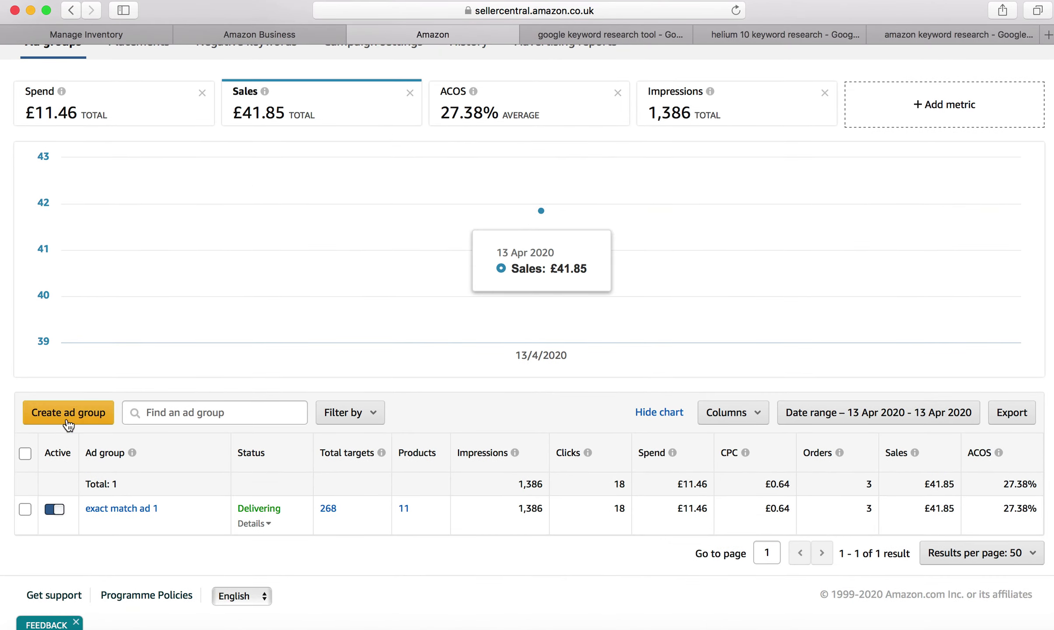
{"action": "left_click", "coordinate": [124, 512]}
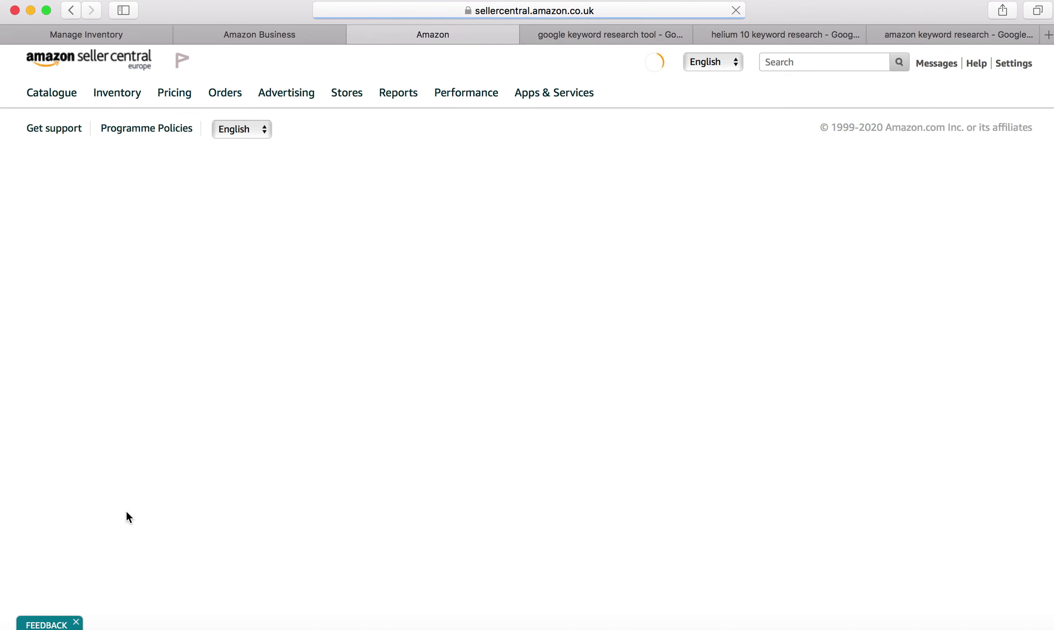
{"action": "scroll", "coordinate": [393, 465], "scroll_direction": "down", "scroll_amount": 10}
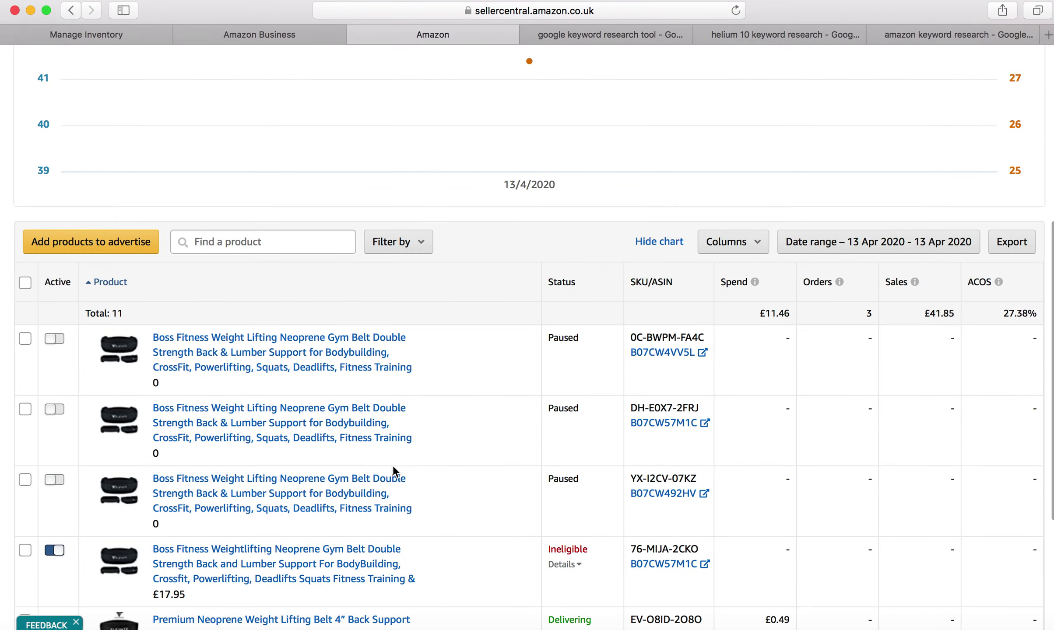
{"action": "scroll", "coordinate": [392, 465], "scroll_direction": "up", "scroll_amount": 9}
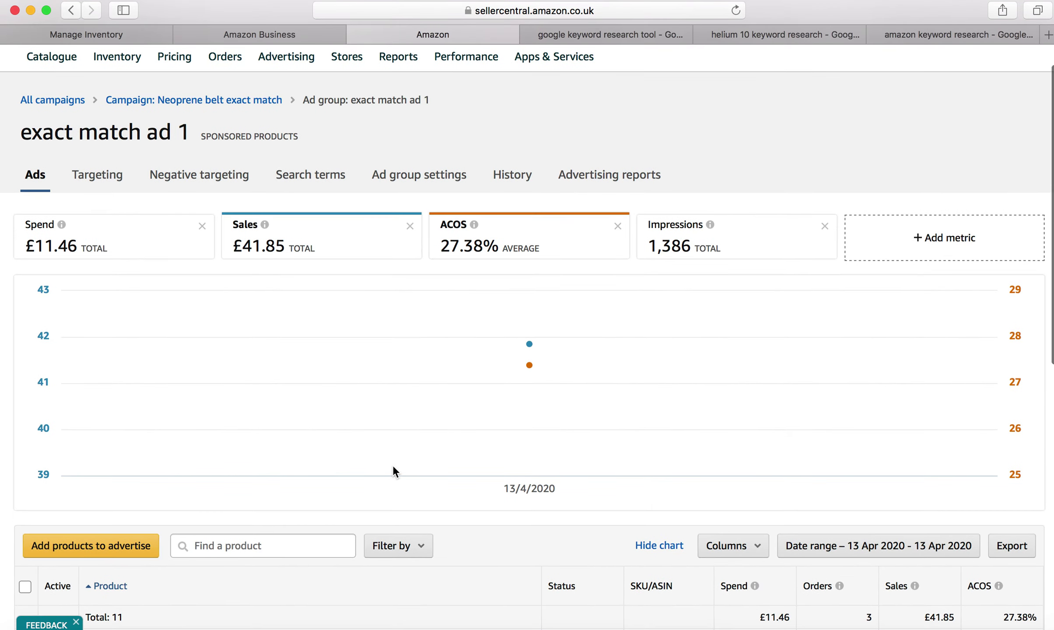
- Open the ad group's keyword targeting and review the related keywords Amazon suggests adding
{"action": "left_click", "coordinate": [113, 191]}
{"action": "scroll", "coordinate": [228, 303], "scroll_direction": "down", "scroll_amount": 4}
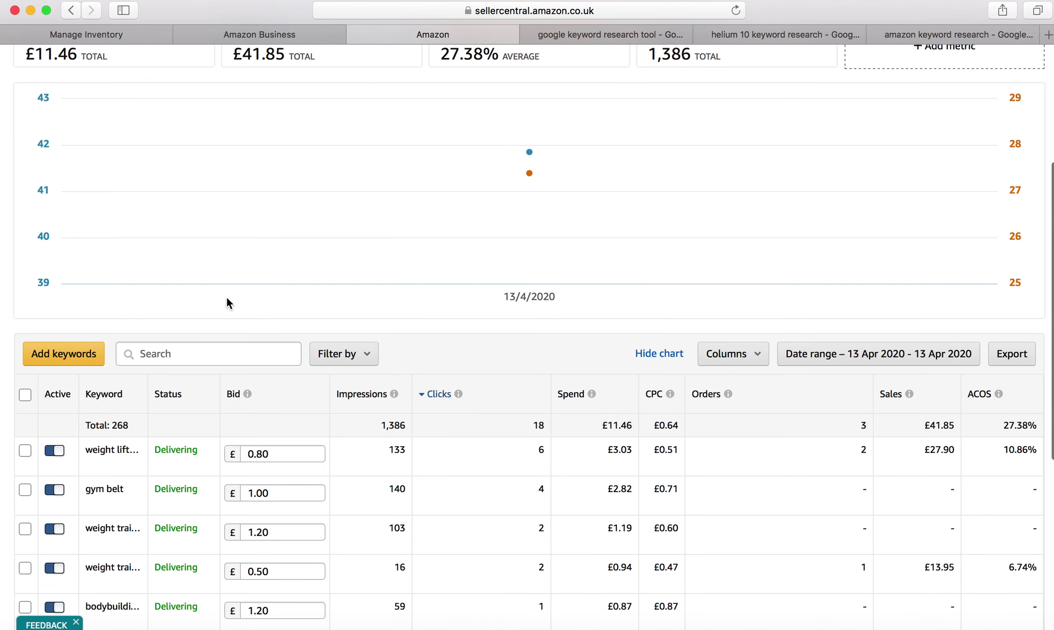
{"action": "scroll", "coordinate": [163, 242], "scroll_direction": "down", "scroll_amount": 1}
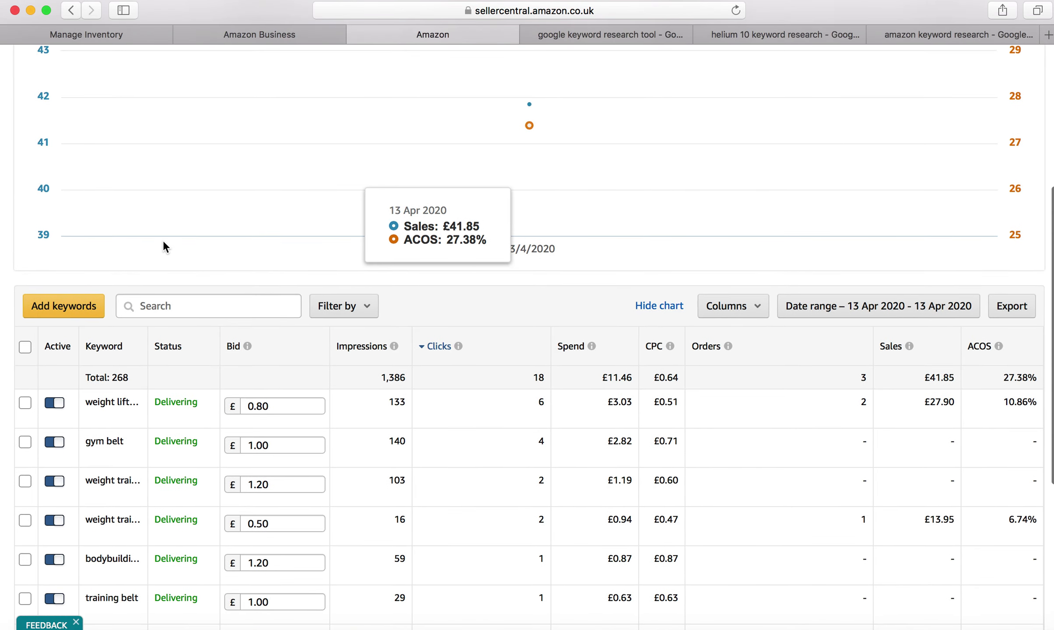
{"action": "left_click", "coordinate": [78, 312]}
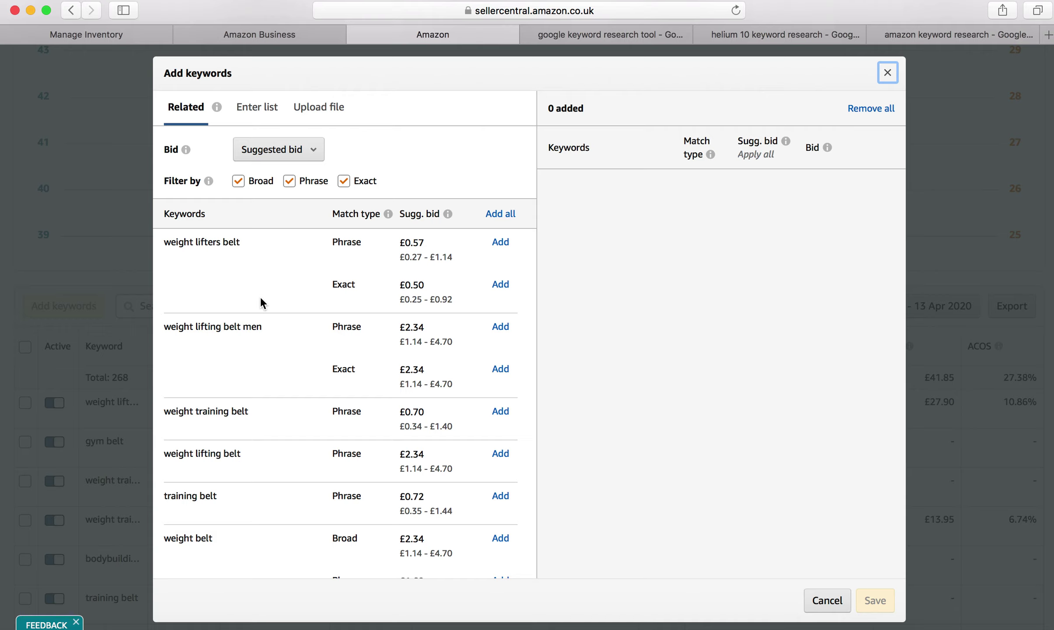
{"action": "scroll", "coordinate": [260, 298], "scroll_direction": "down", "scroll_amount": 5}
{"action": "scroll", "coordinate": [260, 298], "scroll_direction": "up", "scroll_amount": 5}
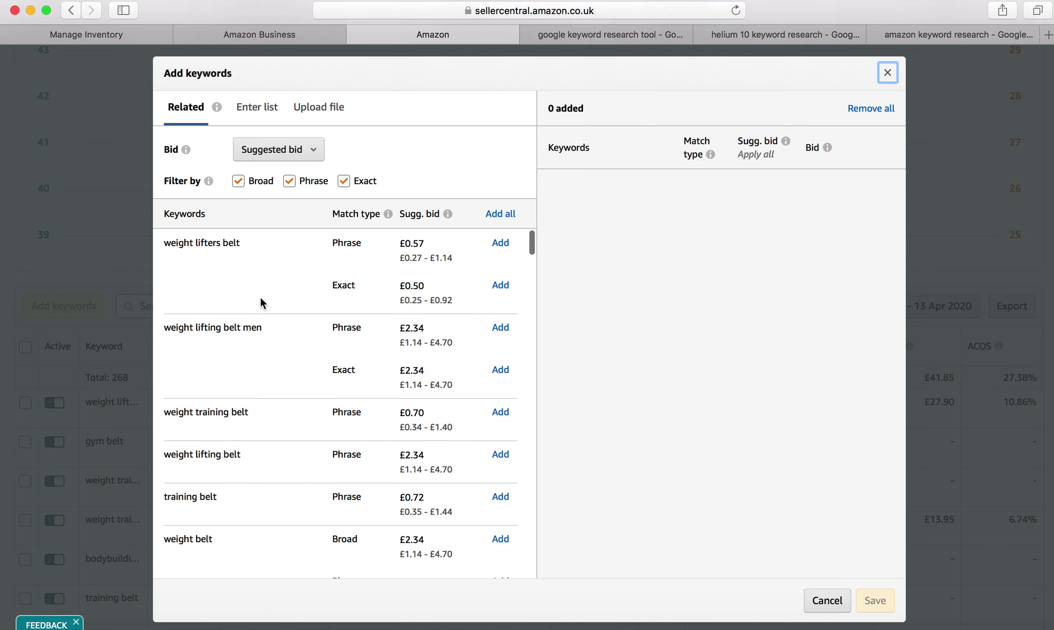
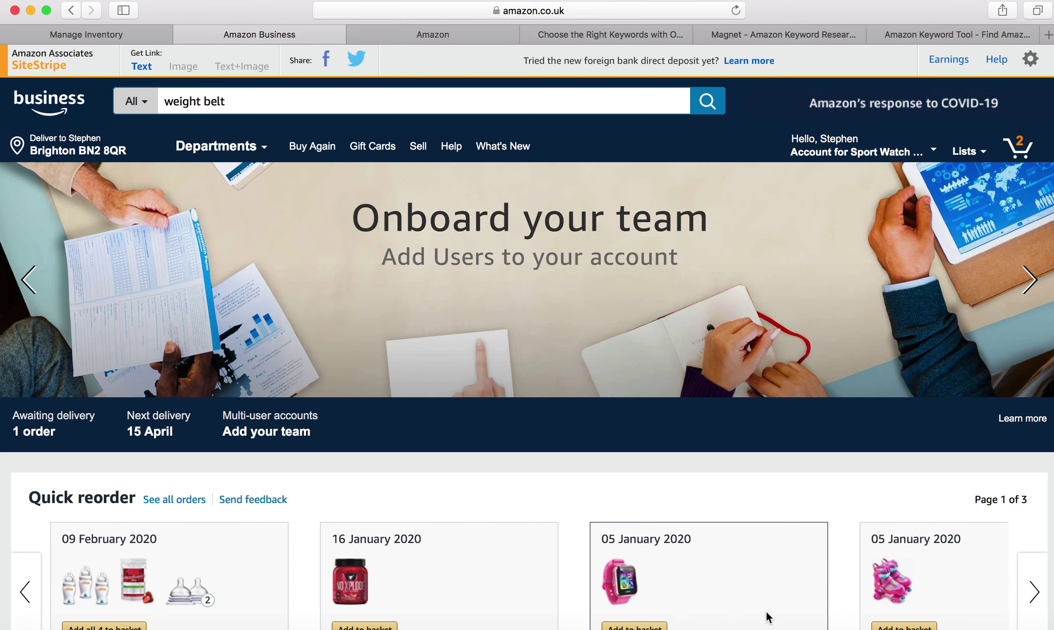
{"action": "scroll", "coordinate": [766, 617], "scroll_direction": "down", "scroll_amount": 10}
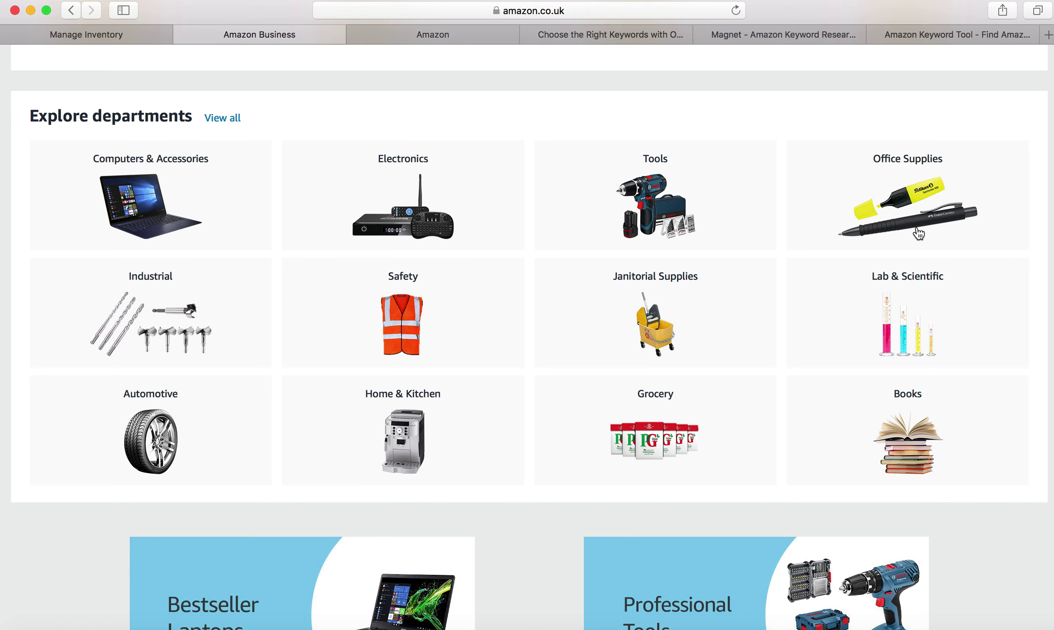
{"action": "scroll", "coordinate": [917, 234], "scroll_direction": "up", "scroll_amount": 15}
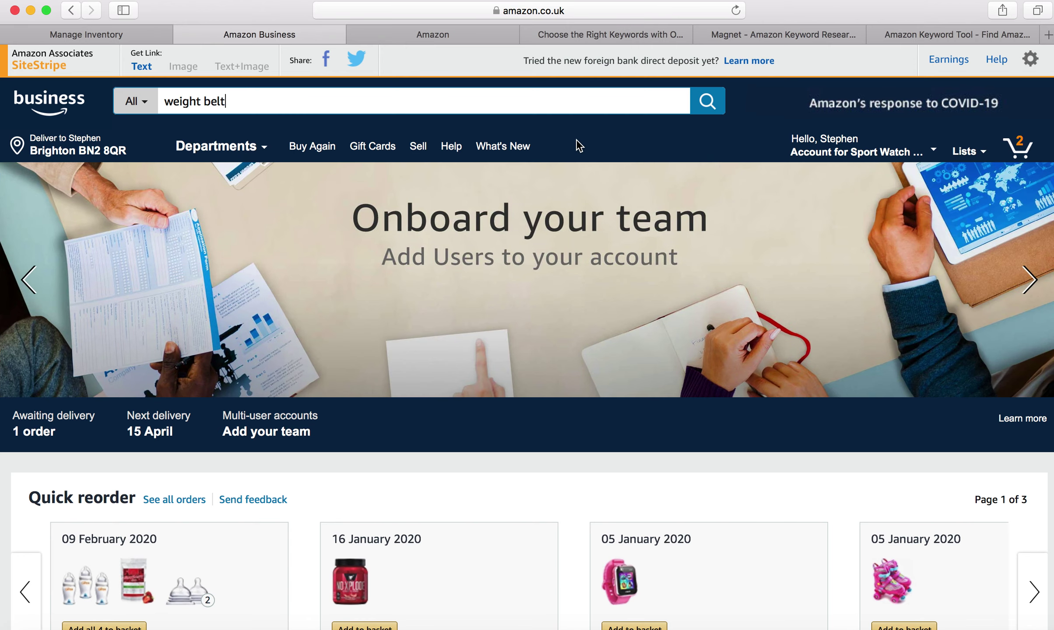
- Open the Gym Weight Lifting Belt Extra Wide 6" listing for editing from Manage Inventory
{"action": "left_click", "coordinate": [140, 35]}
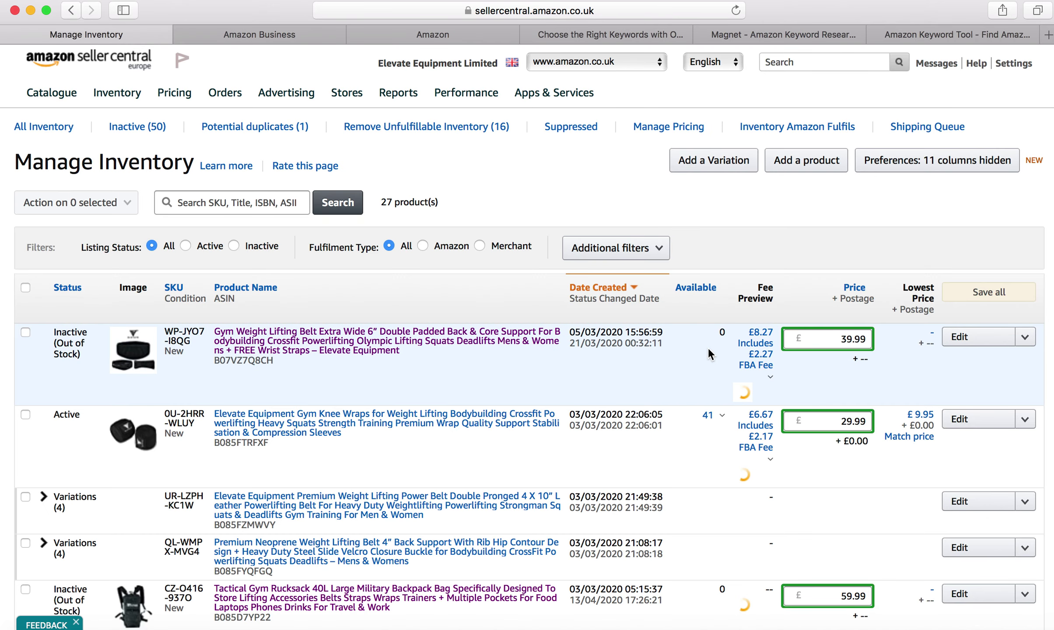
{"action": "left_click", "coordinate": [969, 345]}
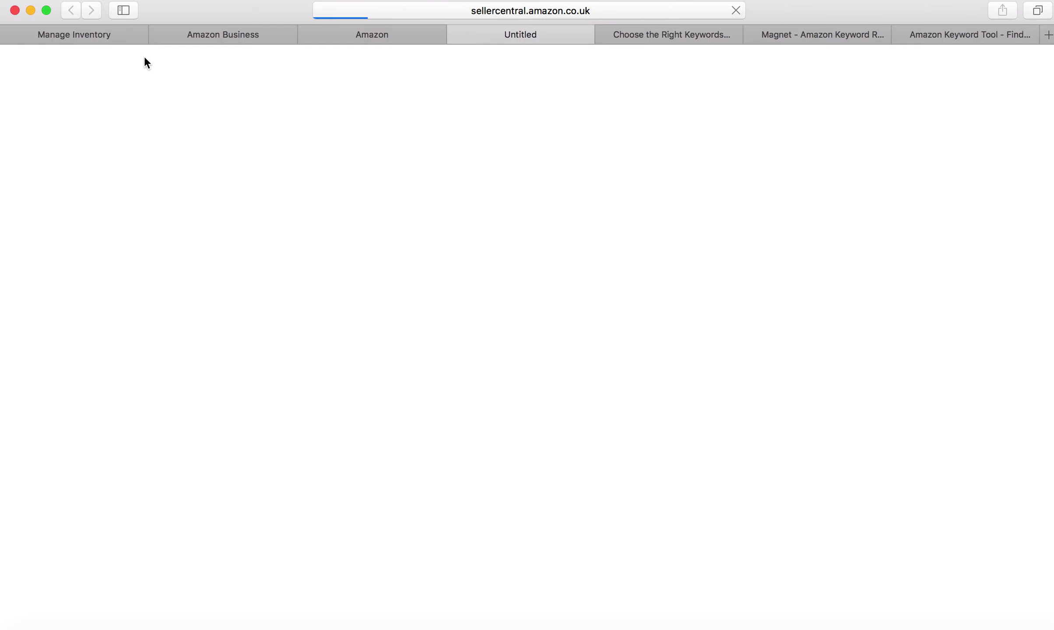
{"action": "left_click", "coordinate": [347, 39]}
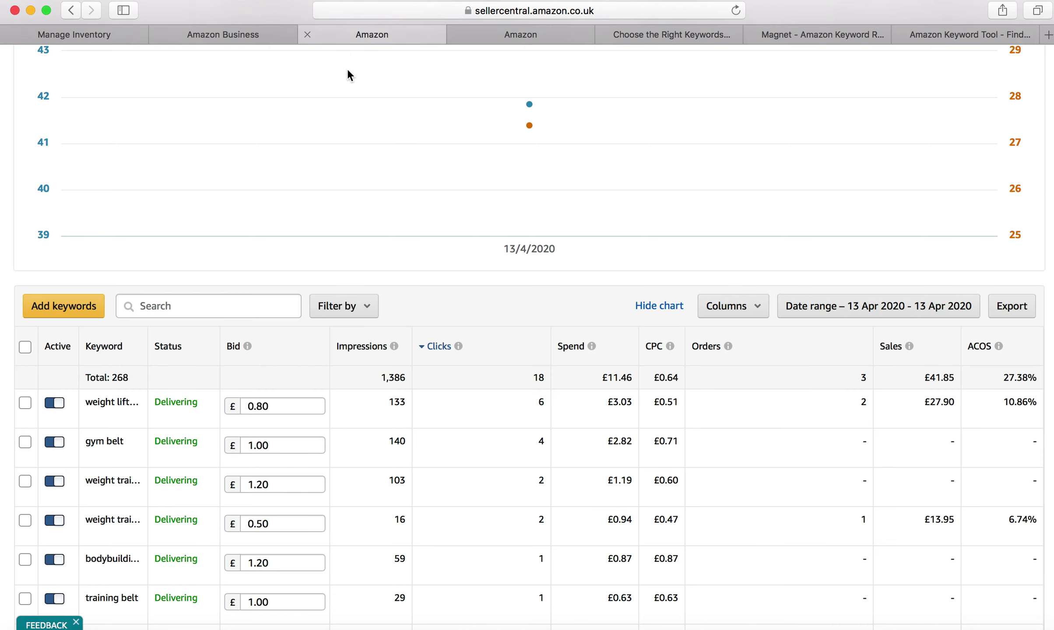
{"action": "scroll", "coordinate": [329, 244], "scroll_direction": "up", "scroll_amount": 2}
{"action": "scroll", "coordinate": [339, 350], "scroll_direction": "down", "scroll_amount": 2}
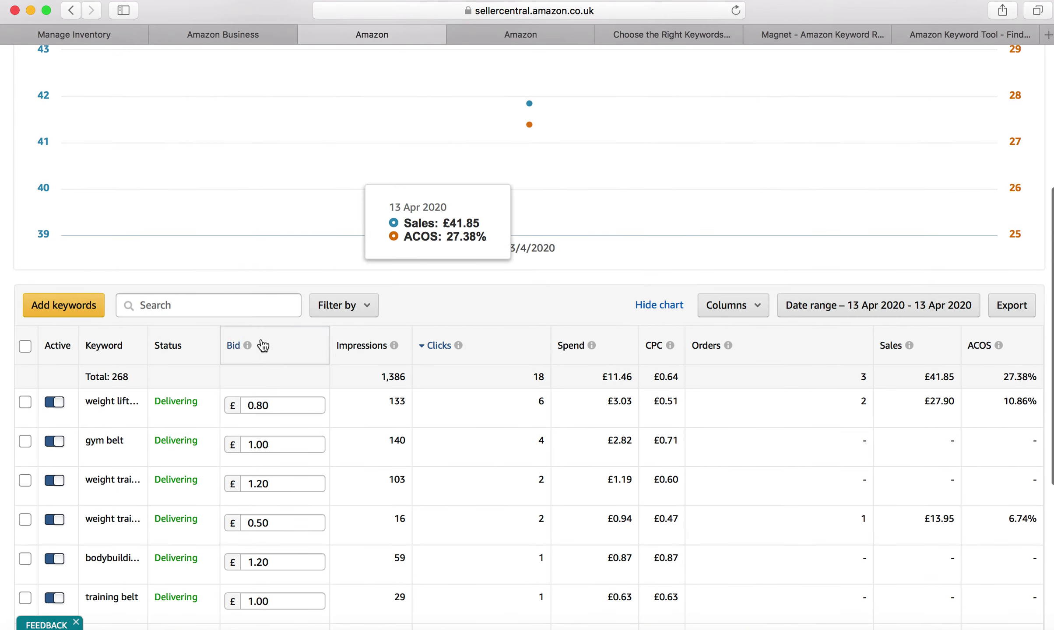
{"action": "scroll", "coordinate": [302, 241], "scroll_direction": "up", "scroll_amount": 5}
{"action": "left_click", "coordinate": [543, 33]}
{"action": "scroll", "coordinate": [571, 255], "scroll_direction": "up", "scroll_amount": 4}
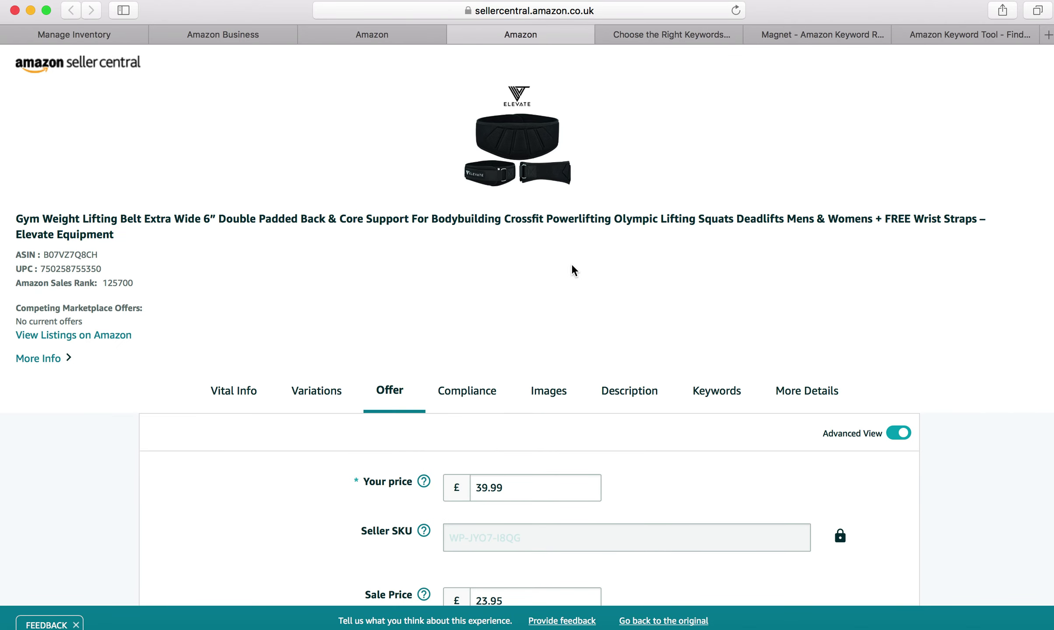
- Show the listing's keyword fields and examine its Search Terms
{"action": "left_click", "coordinate": [717, 404]}
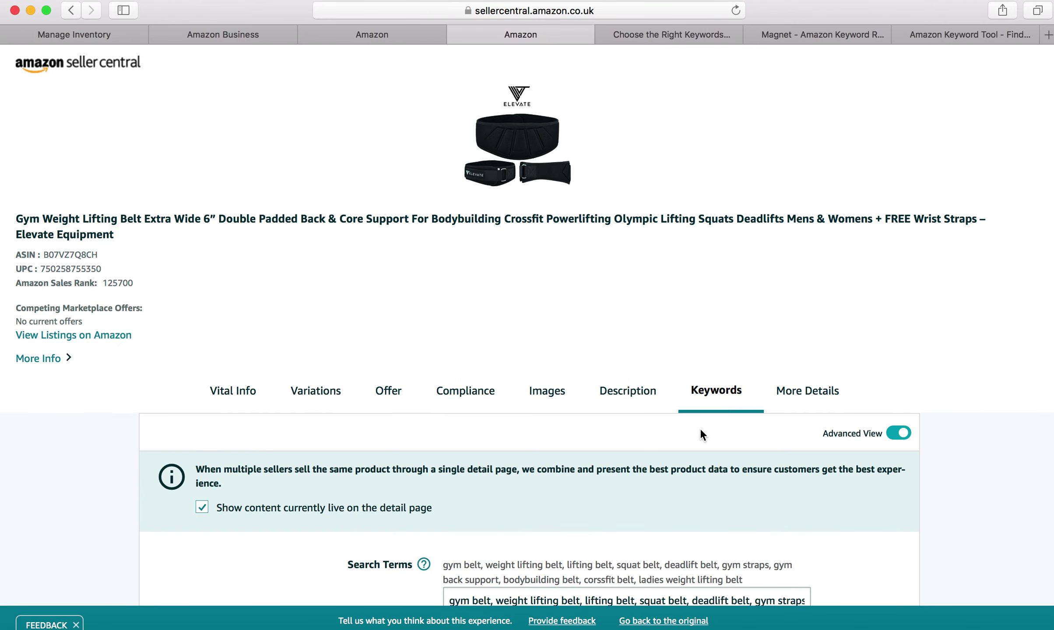
{"action": "scroll", "coordinate": [572, 470], "scroll_direction": "down", "scroll_amount": 8}
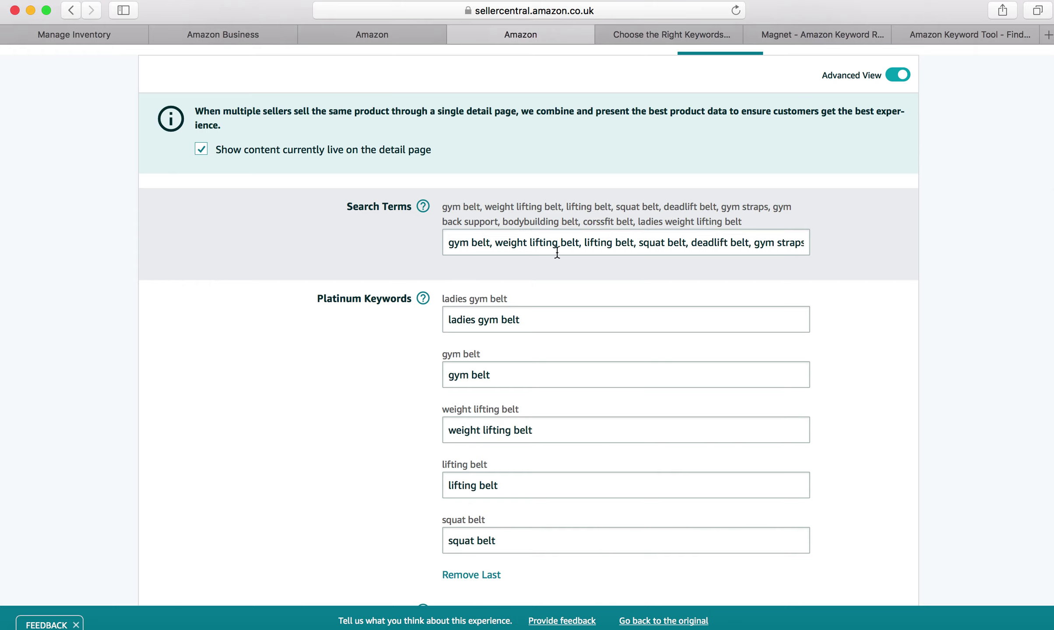
{"action": "left_click", "coordinate": [491, 244]}
{"action": "left_click", "coordinate": [492, 243]}
{"action": "scroll", "coordinate": [738, 269], "scroll_direction": "up", "scroll_amount": 2}
{"action": "scroll", "coordinate": [738, 268], "scroll_direction": "down", "scroll_amount": 5}
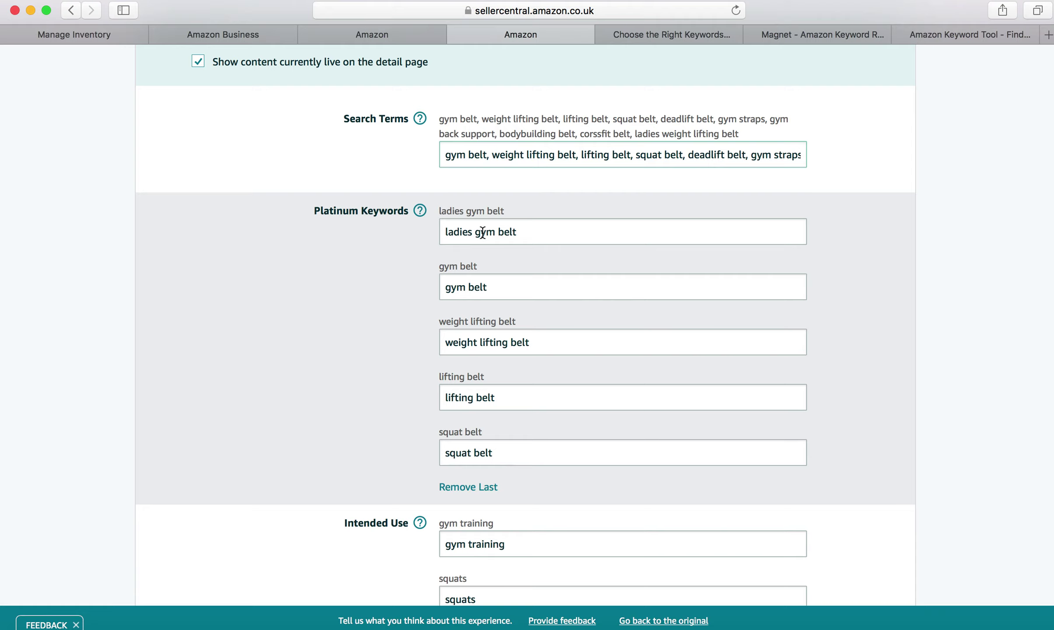
- Examine the Platinum Keywords and Intended Use entries of the listing, and return to the start of the page
{"action": "mouse_move", "coordinate": [420, 213]}
{"action": "scroll", "coordinate": [509, 350], "scroll_direction": "down", "scroll_amount": 3}
{"action": "scroll", "coordinate": [508, 352], "scroll_direction": "down", "scroll_amount": 5}
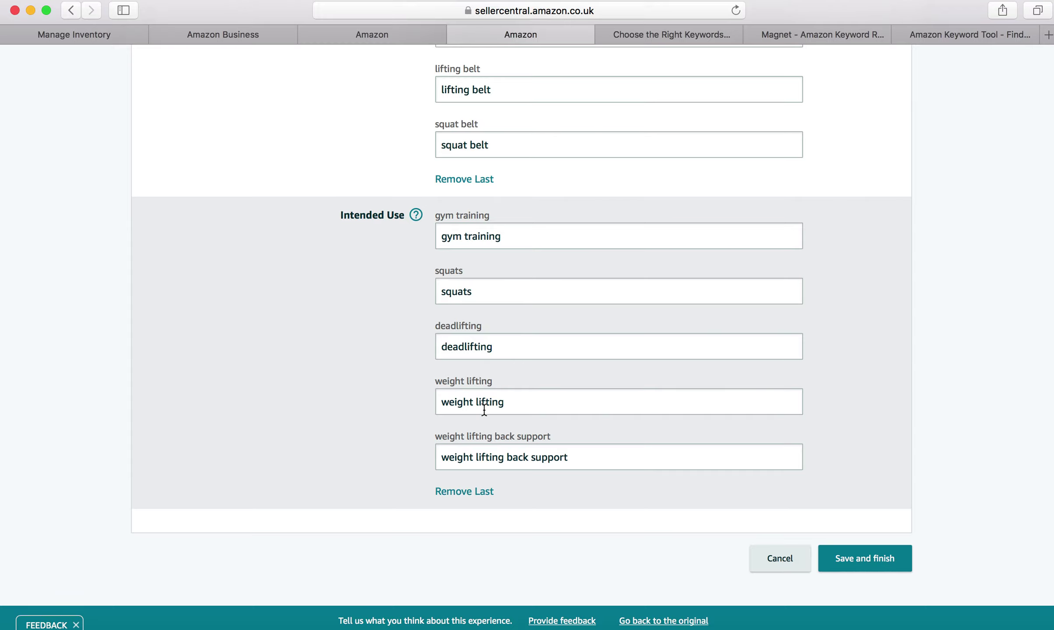
{"action": "key", "text": "Home"}
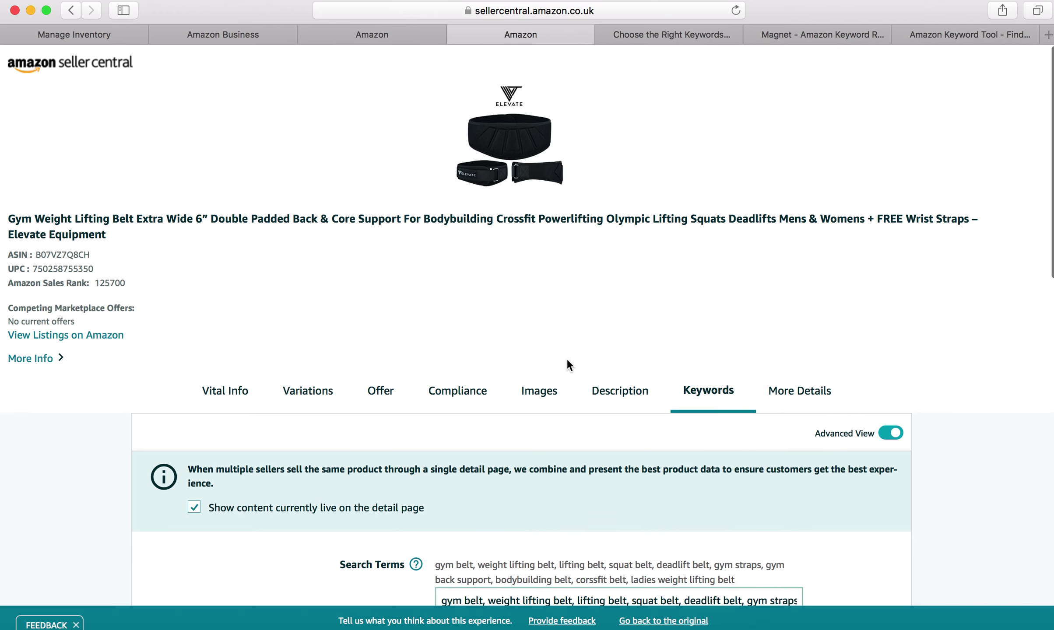
- Compare the listing's keyword fields with the targeted keywords of the exact match ad 1 ad group
{"action": "left_click", "coordinate": [246, 37]}
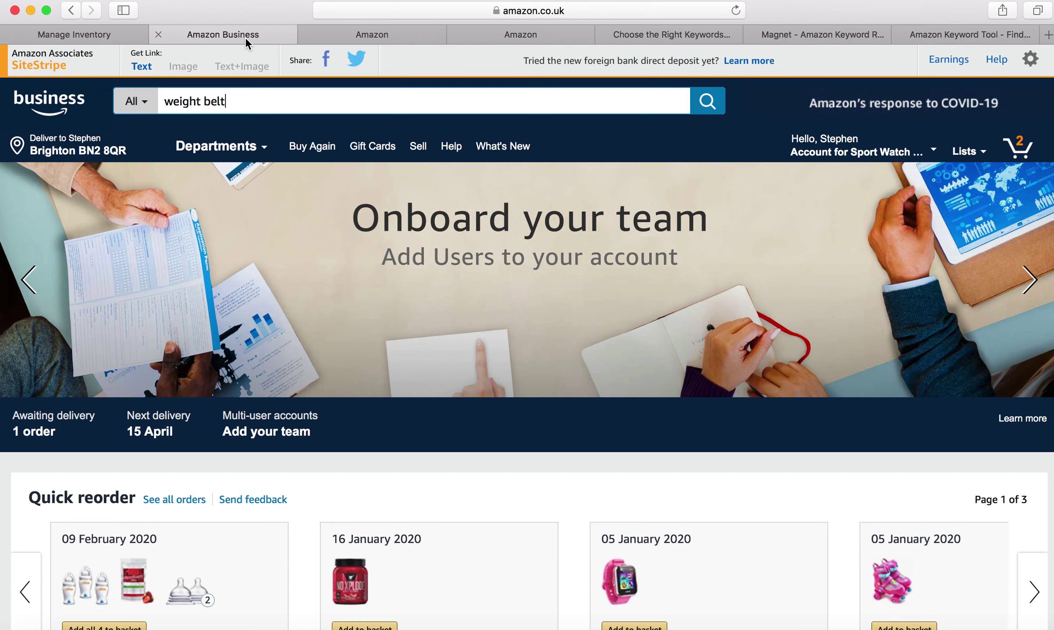
{"action": "left_click", "coordinate": [376, 37]}
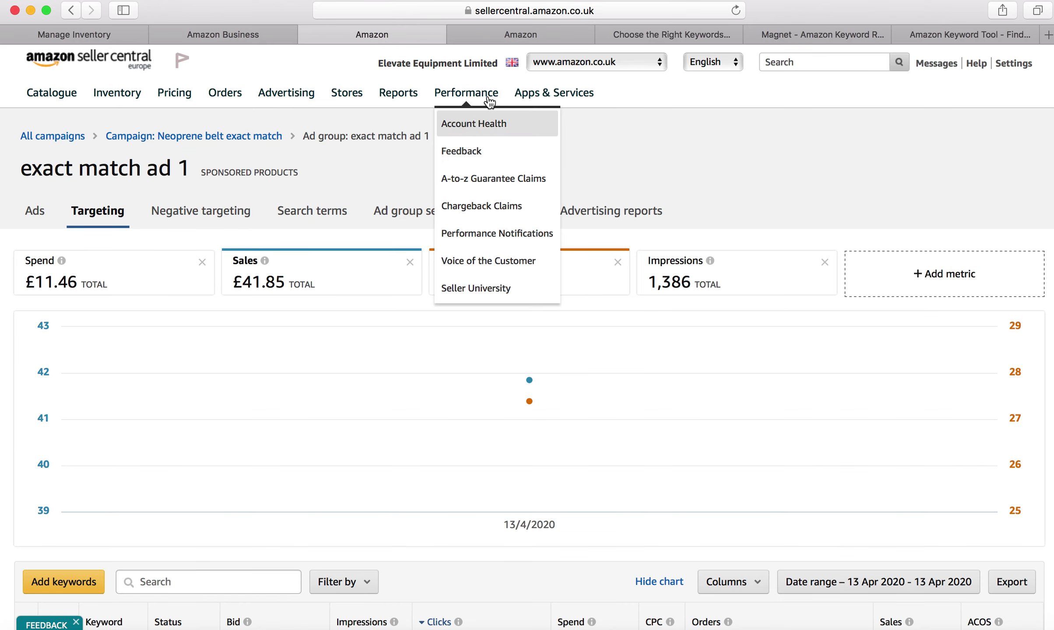
{"action": "left_click", "coordinate": [536, 36]}
{"action": "scroll", "coordinate": [504, 415], "scroll_direction": "down", "scroll_amount": 10}
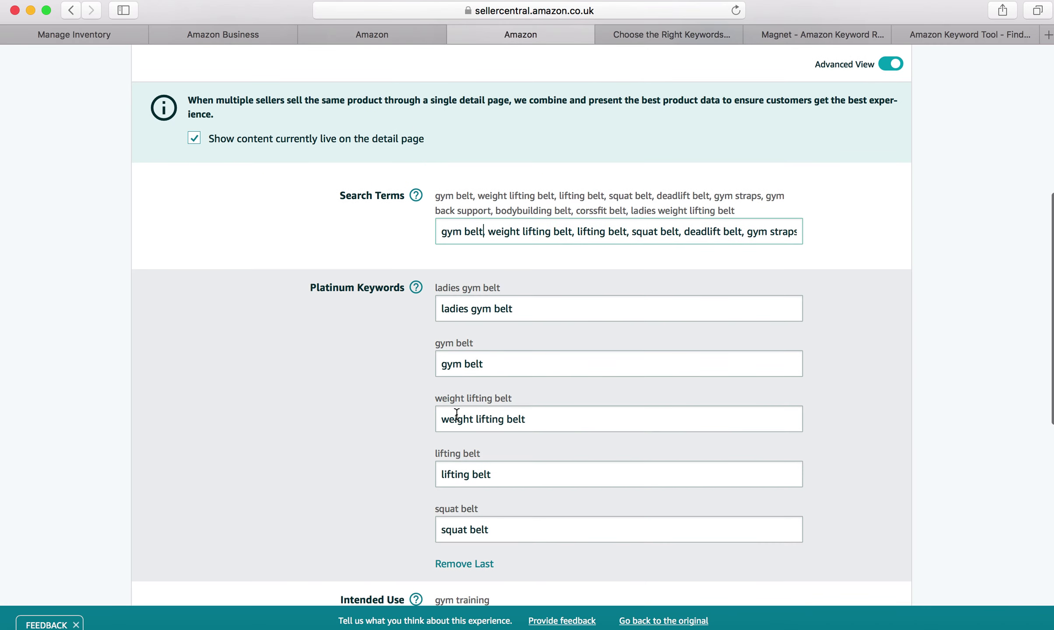
{"action": "left_click", "coordinate": [377, 35]}
{"action": "scroll", "coordinate": [408, 338], "scroll_direction": "down", "scroll_amount": 6}
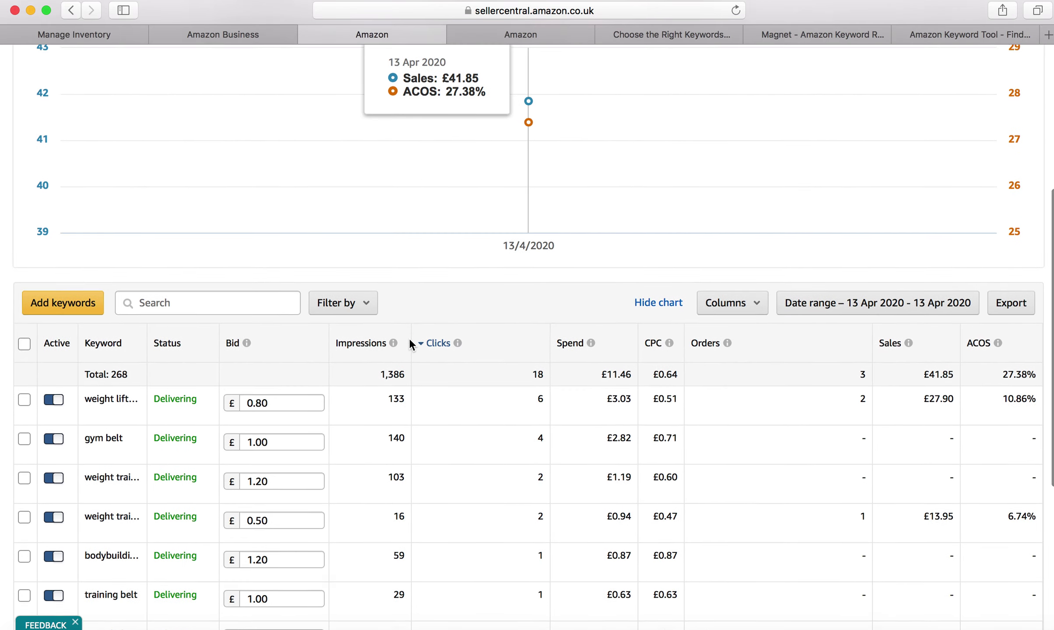
{"action": "scroll", "coordinate": [409, 341], "scroll_direction": "up", "scroll_amount": 6}
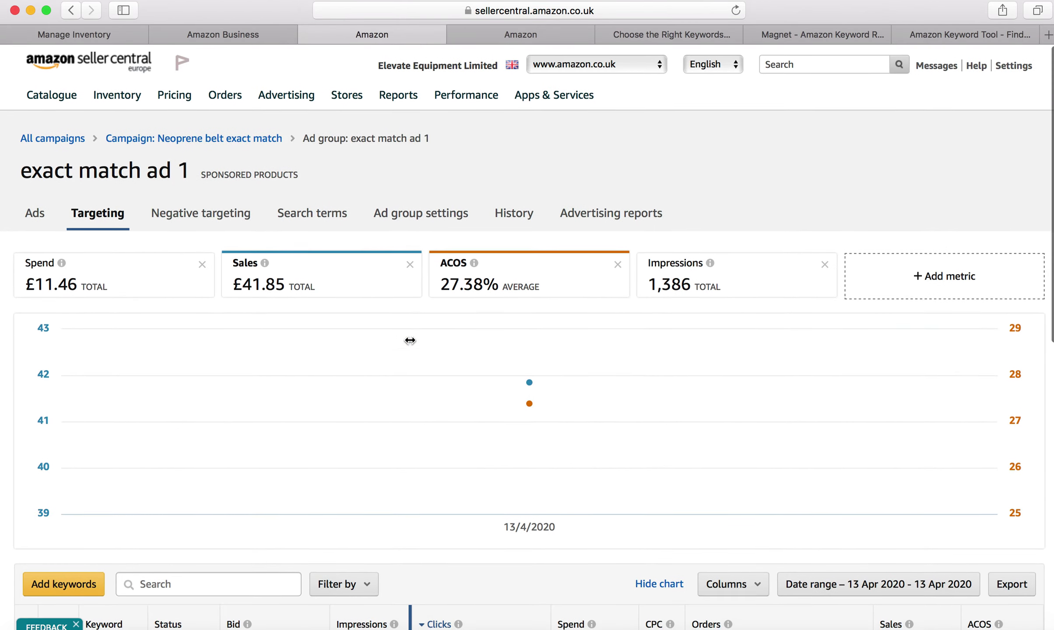